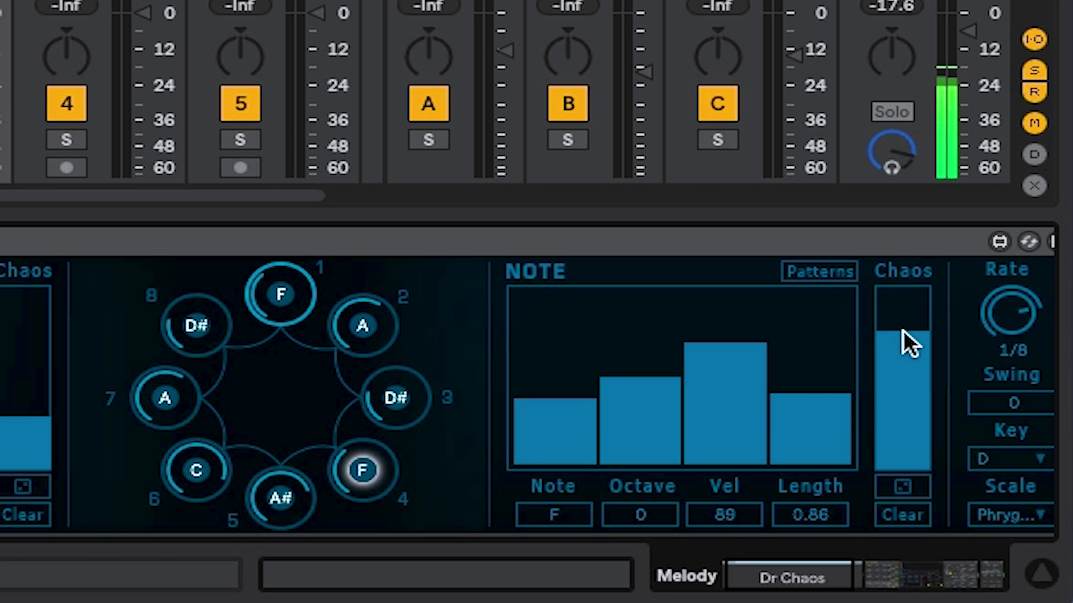
# Lower the note section's Chaos amount in Dr Chaos to about half and randomize the note pattern several times.
pyautogui.moveTo(901, 330); pyautogui.dragTo(903, 378)
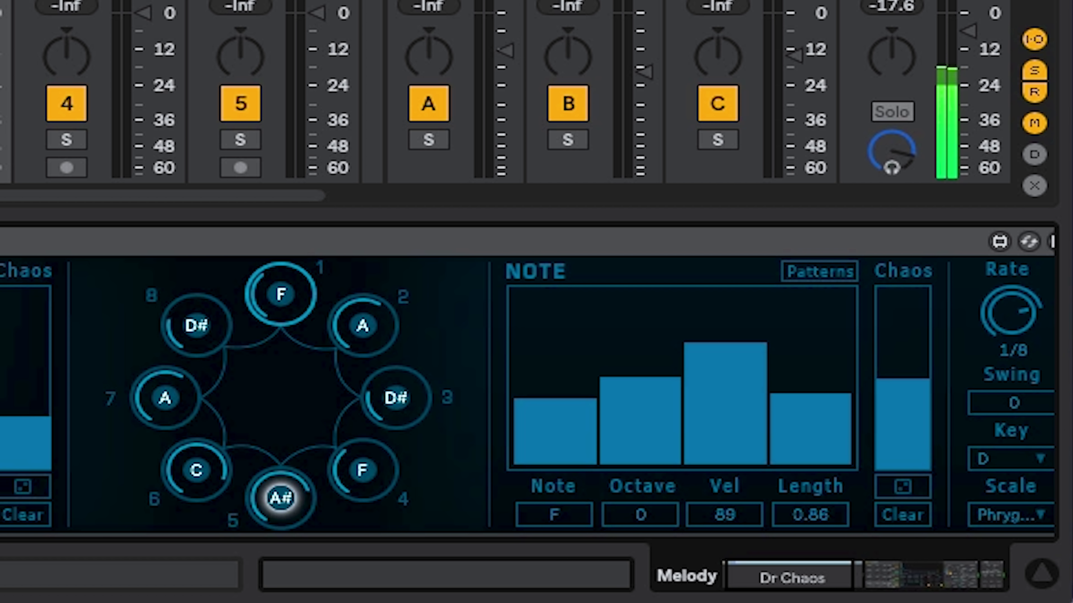
pyautogui.click(902, 487)
pyautogui.click(902, 487)
pyautogui.click(902, 487)
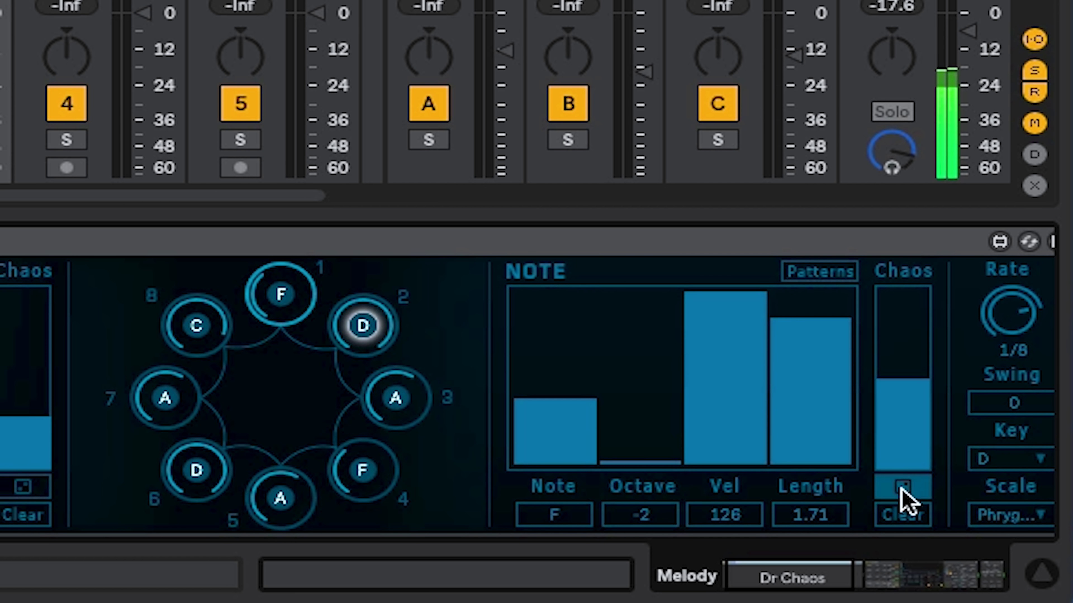
pyautogui.click(902, 487)
pyautogui.click(902, 487)
pyautogui.click(902, 487)
pyautogui.click(902, 487)
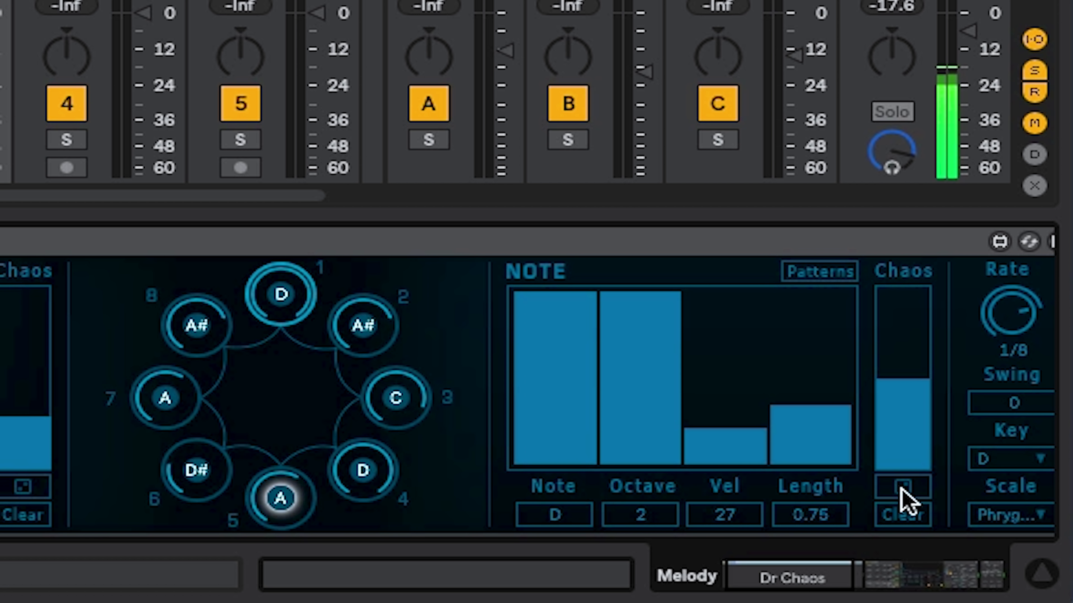
pyautogui.click(901, 487)
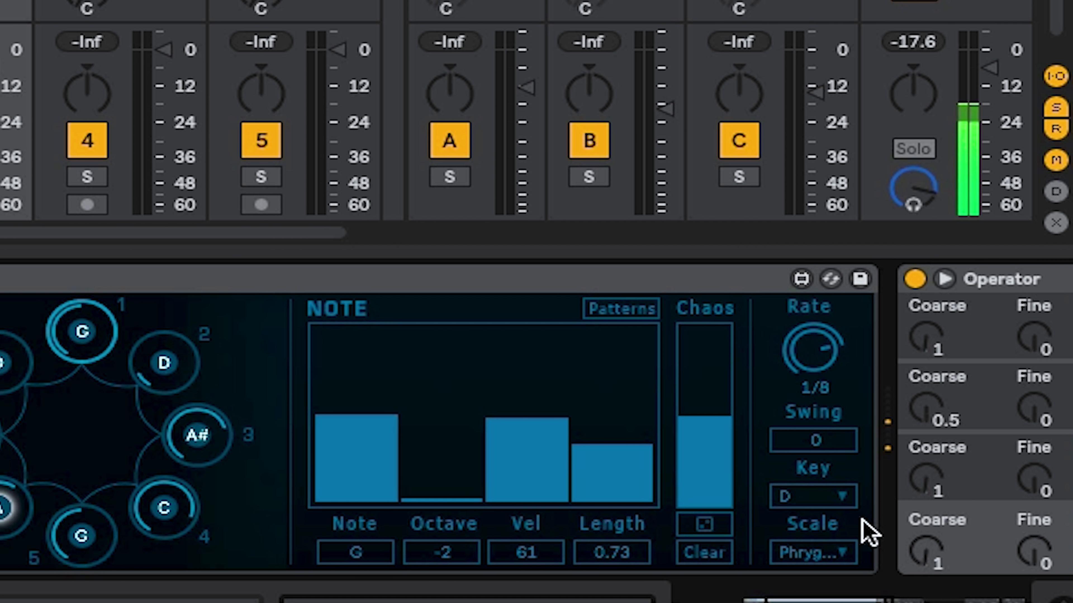
# Review the available keys and scales in Dr Chaos, keeping the Phrygian scale, and look over the Operator settings.
pyautogui.click(834, 499)
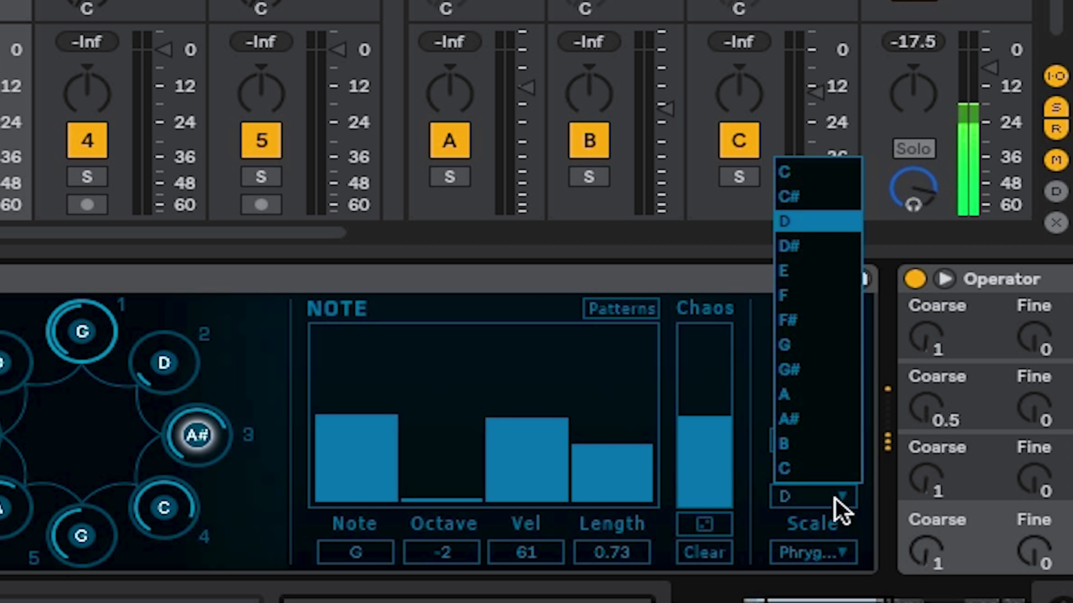
pyautogui.click(831, 554)
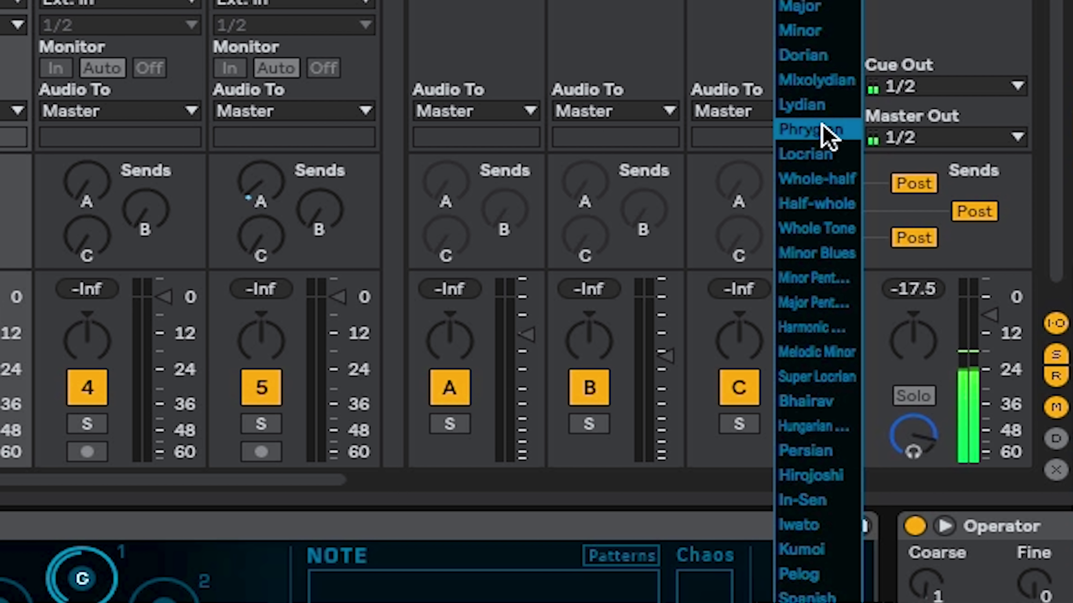
pyautogui.click(828, 132)
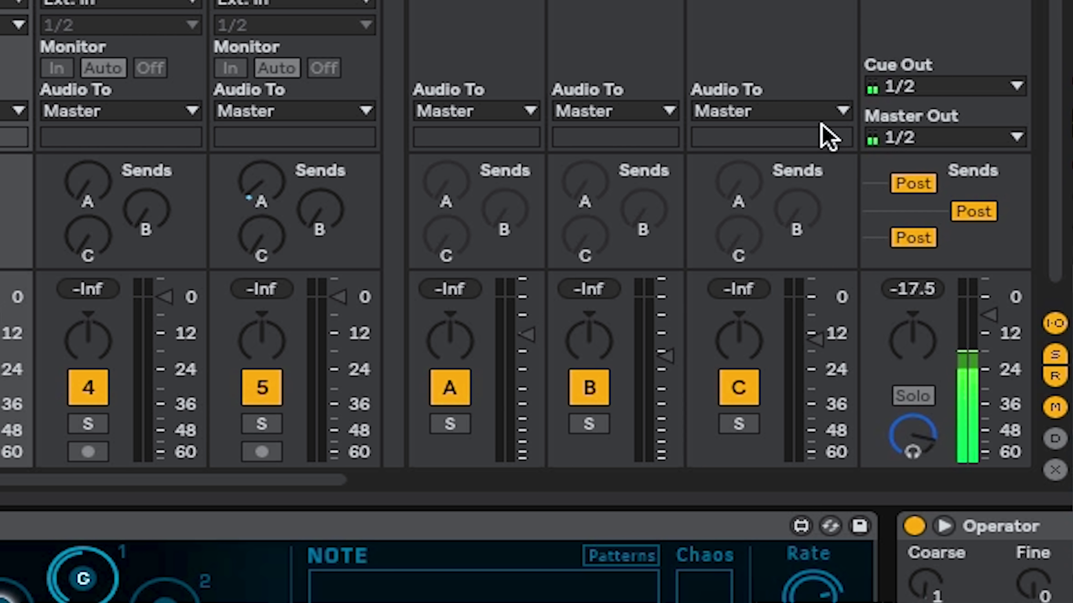
pyautogui.hscroll(10, 913, 528)
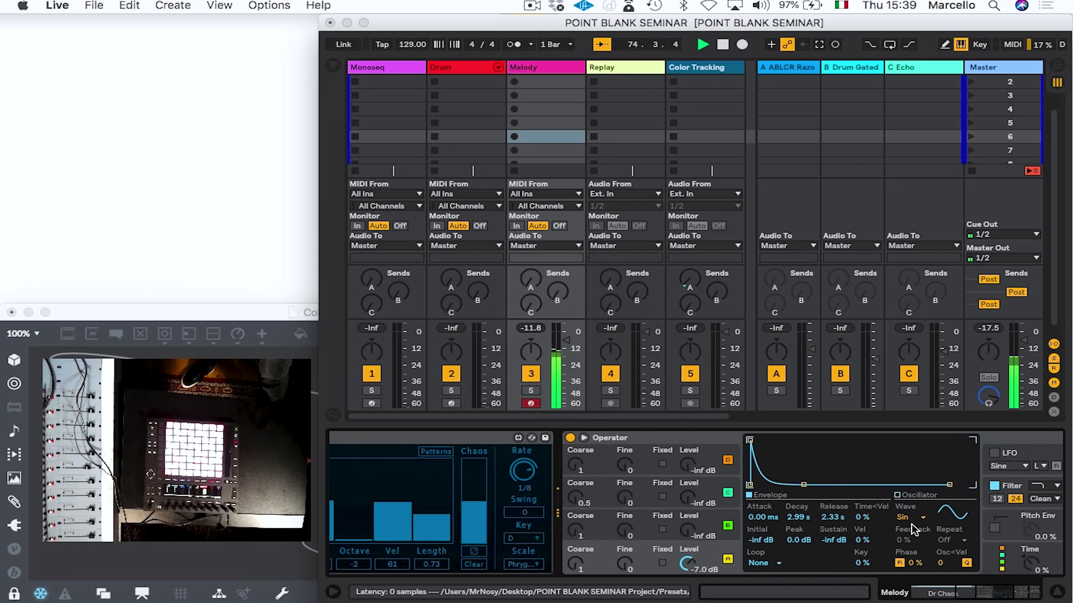
pyautogui.hscroll(4, 913, 528)
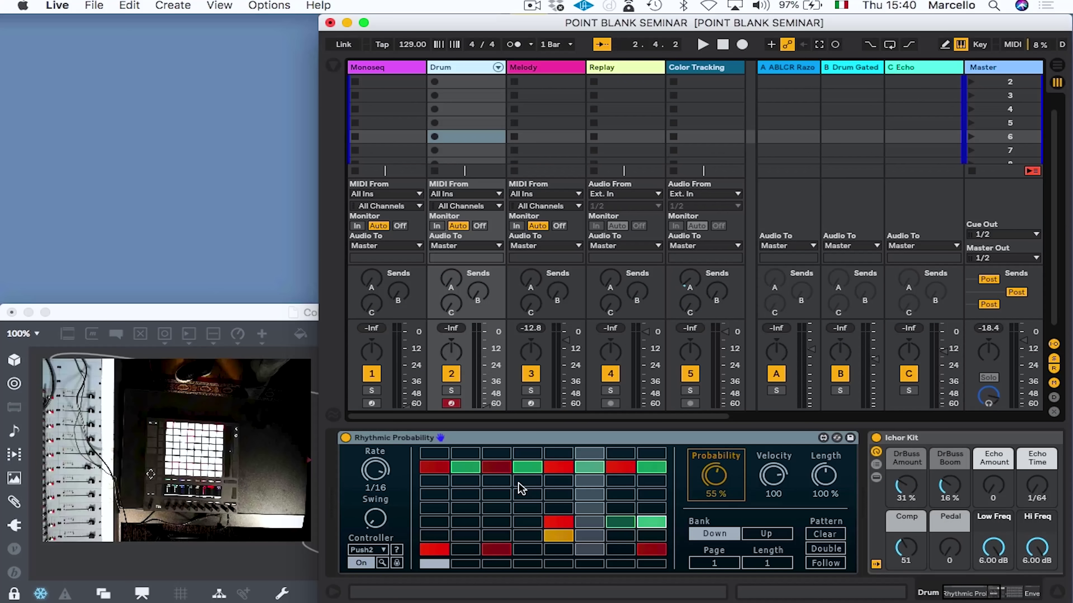
# Enable the Envelope Follower on the Drum track and map it to oscillator B's level in the Melody track's Operator.
pyautogui.hscroll(5, 518, 482)
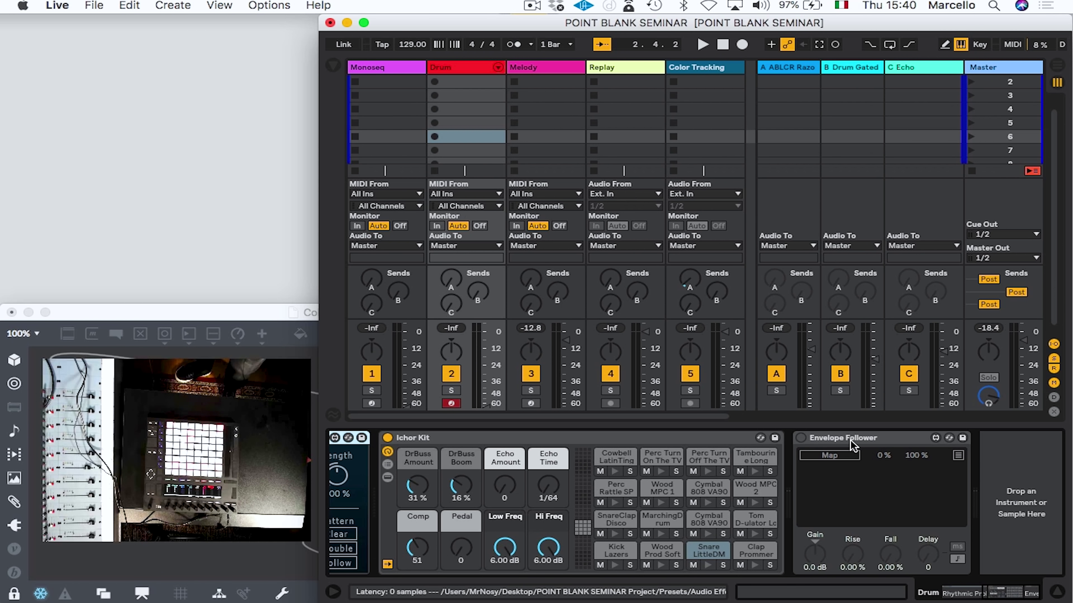
pyautogui.click(800, 438)
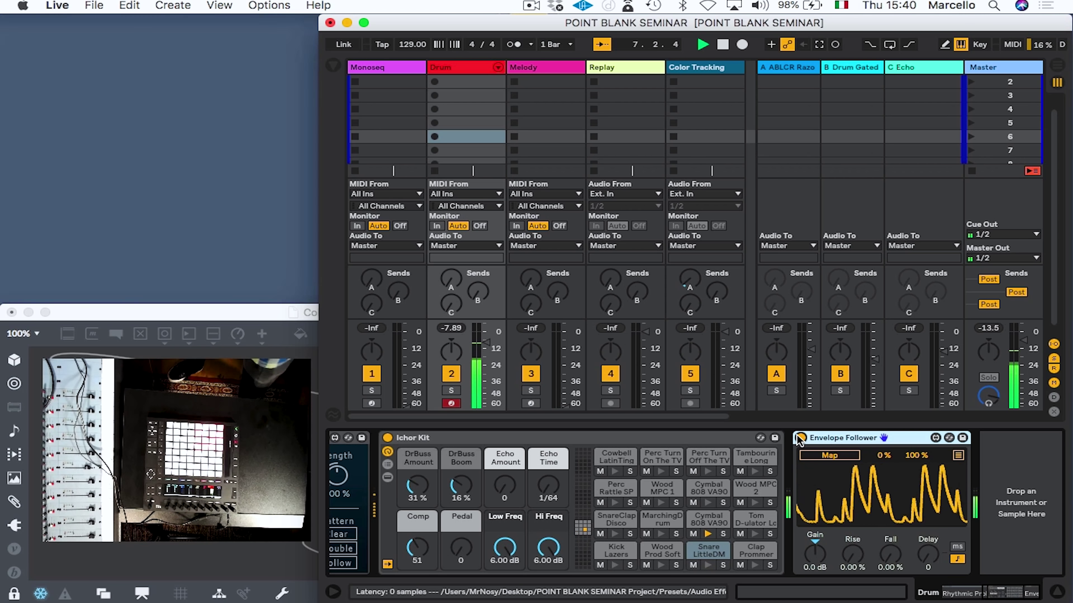
pyautogui.click(828, 457)
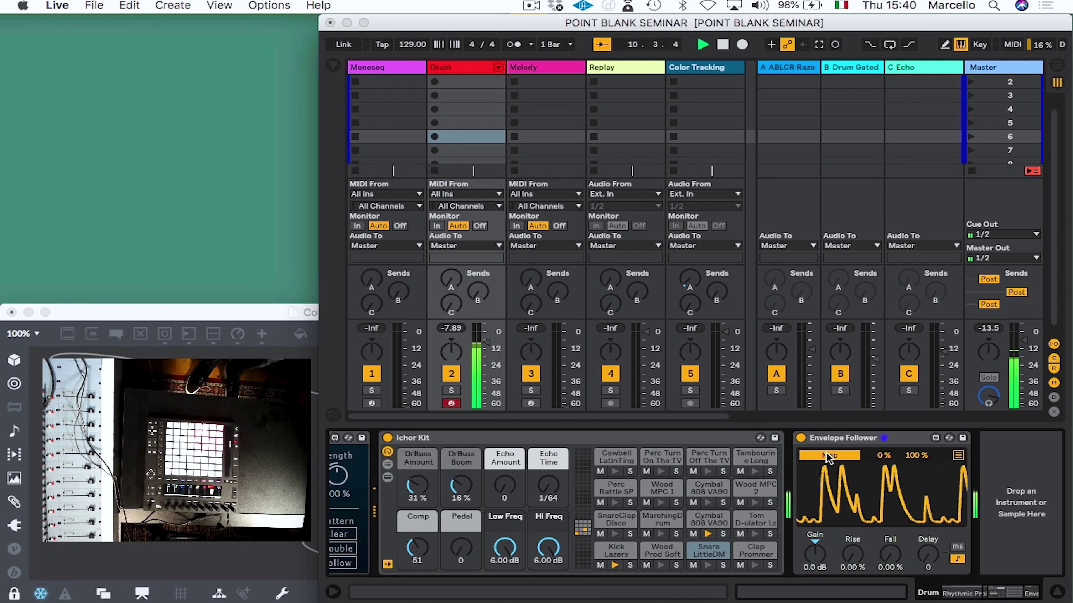
pyautogui.click(548, 68)
pyautogui.hscroll(10, 549, 465)
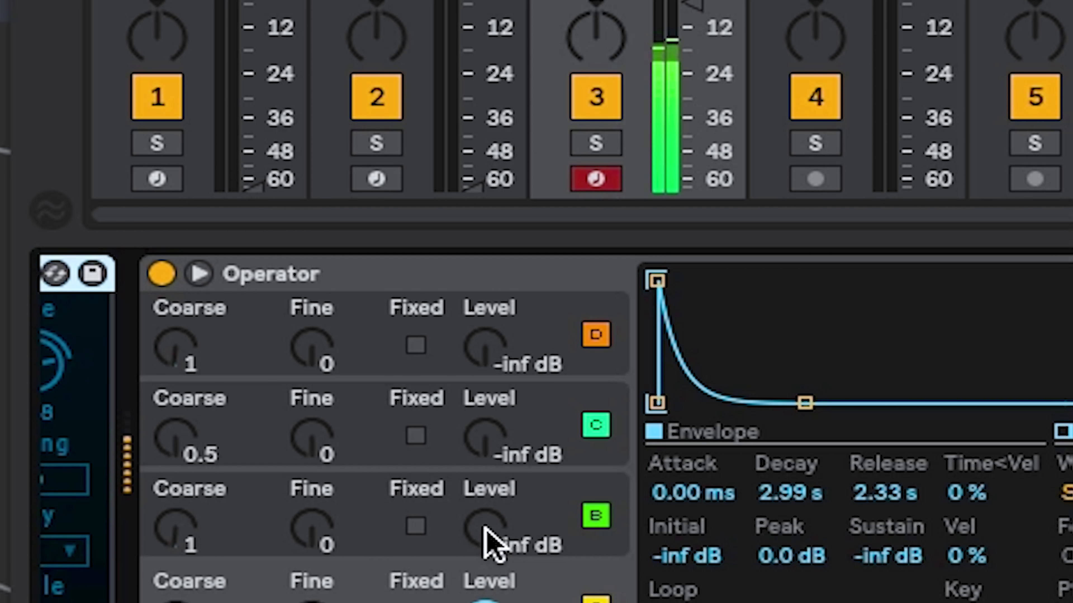
pyautogui.moveTo(492, 543); pyautogui.dragTo(492, 540)
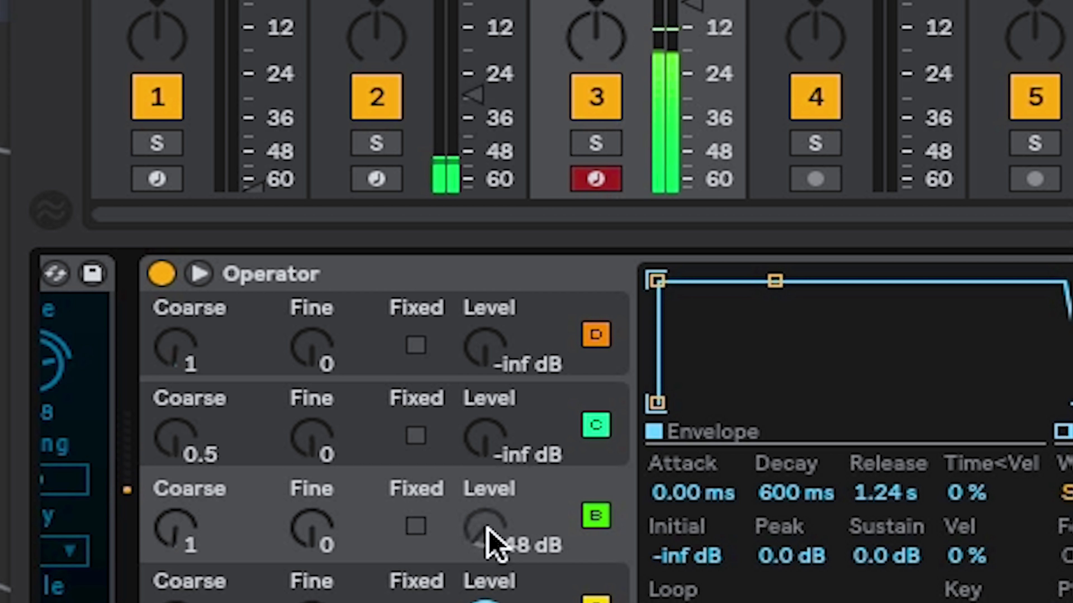
pyautogui.scroll(10, 487, 528)
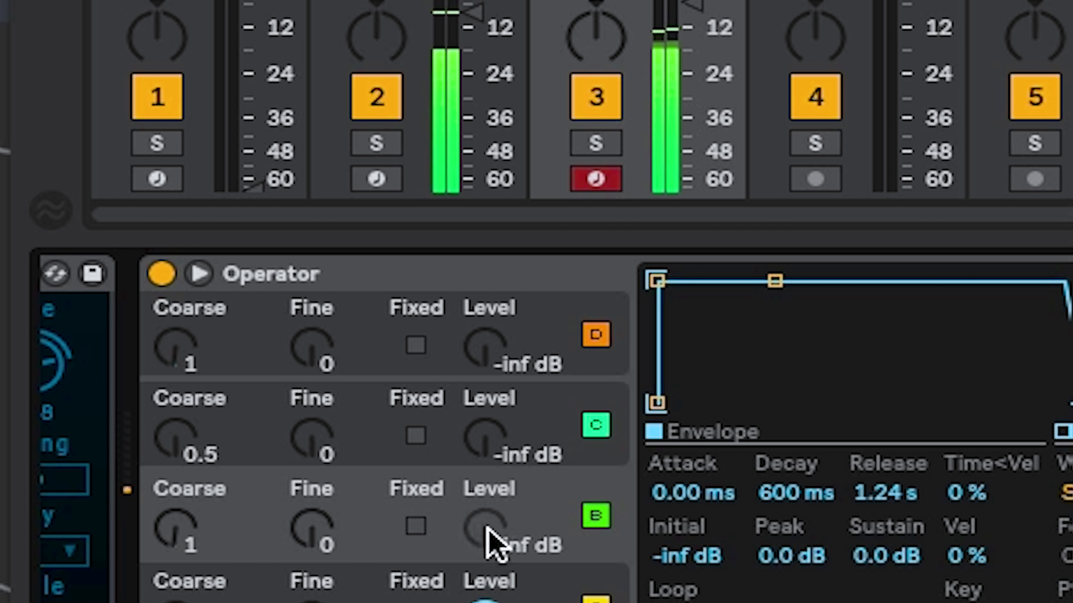
pyautogui.scroll(5, 487, 528)
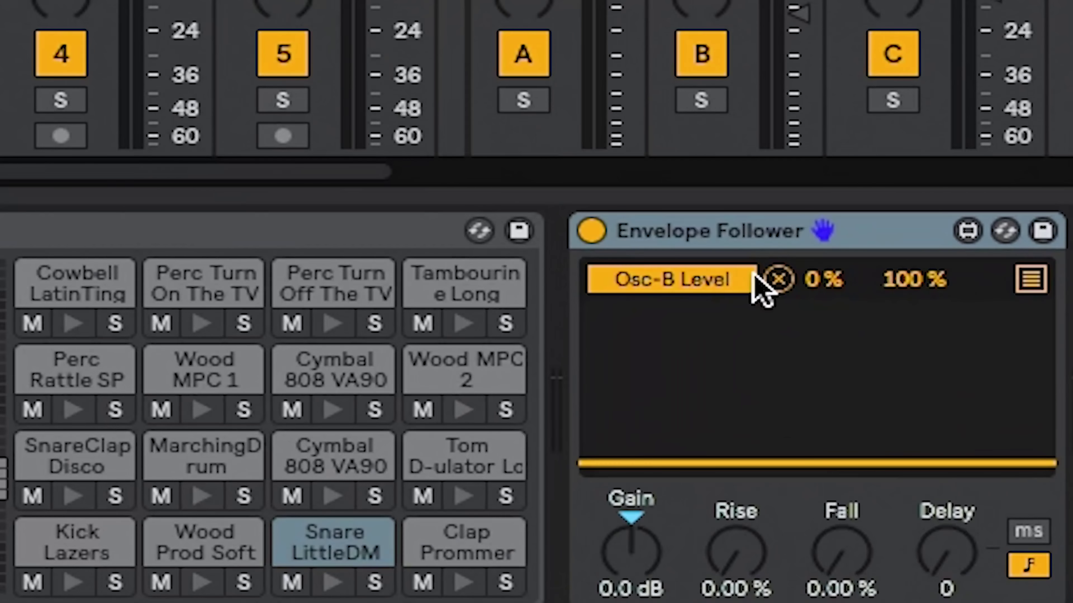
# Remove the Envelope Follower's Osc-B Level mapping and map it again to oscillator B's level in the Melody track's Operator.
pyautogui.click(777, 278)
pyautogui.click(683, 274)
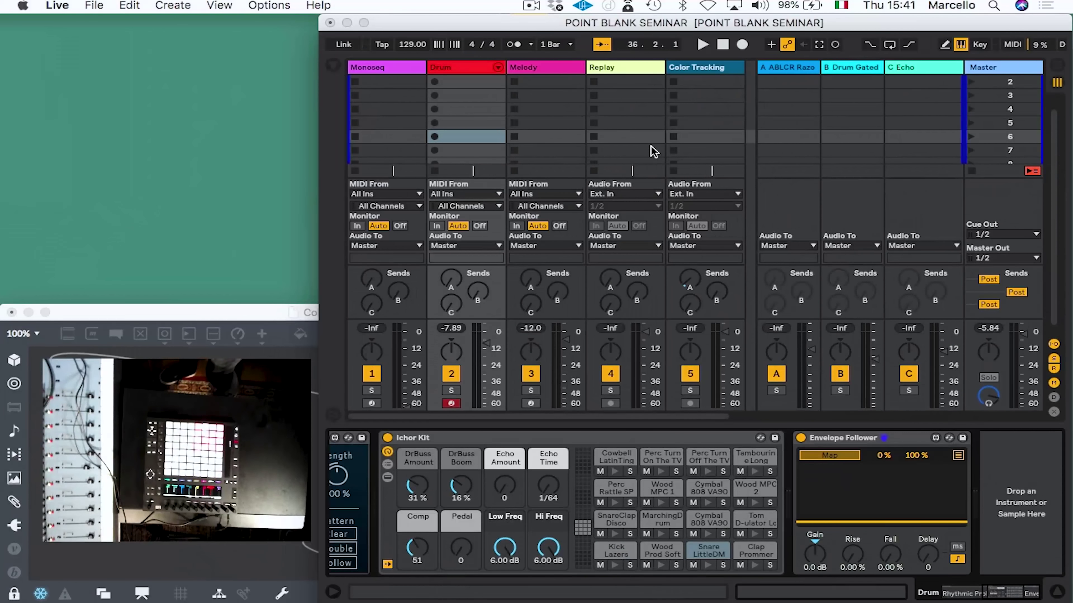
pyautogui.click(549, 74)
pyautogui.hscroll(5, 583, 533)
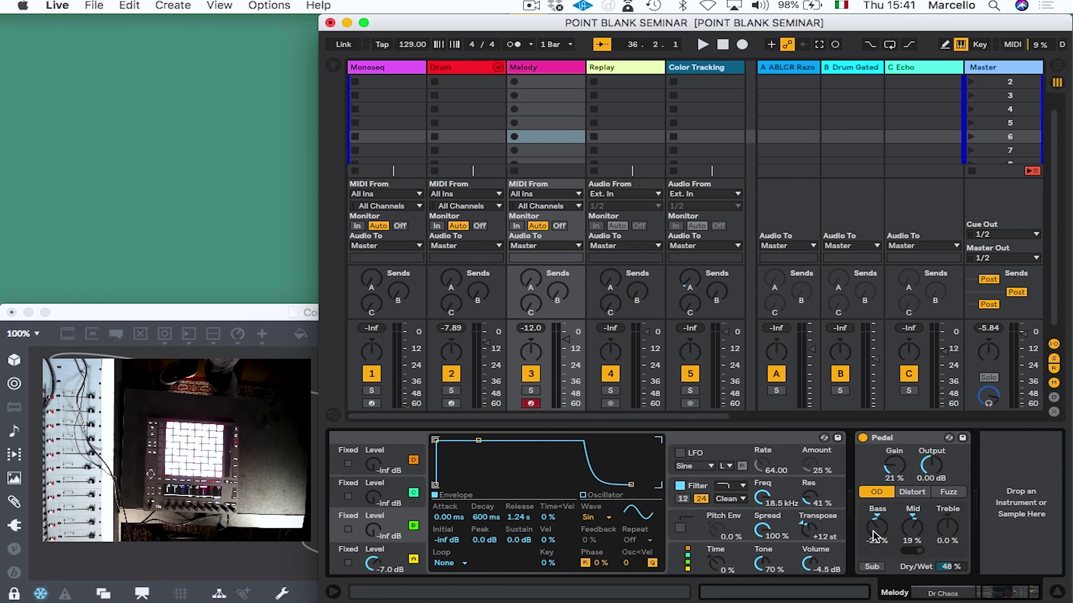
pyautogui.hscroll(-5, 582, 533)
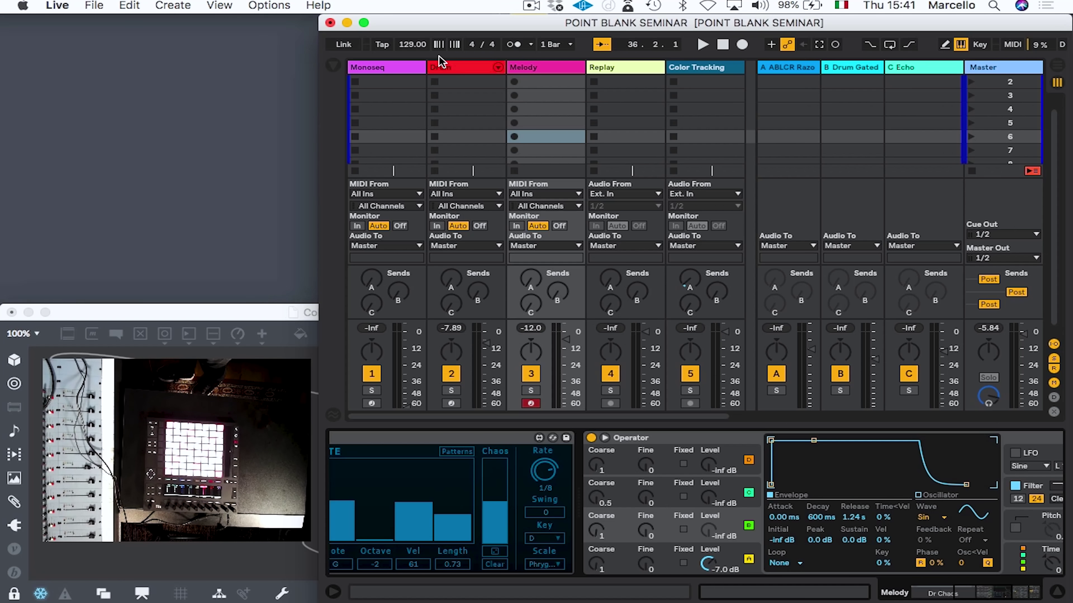
pyautogui.click(449, 71)
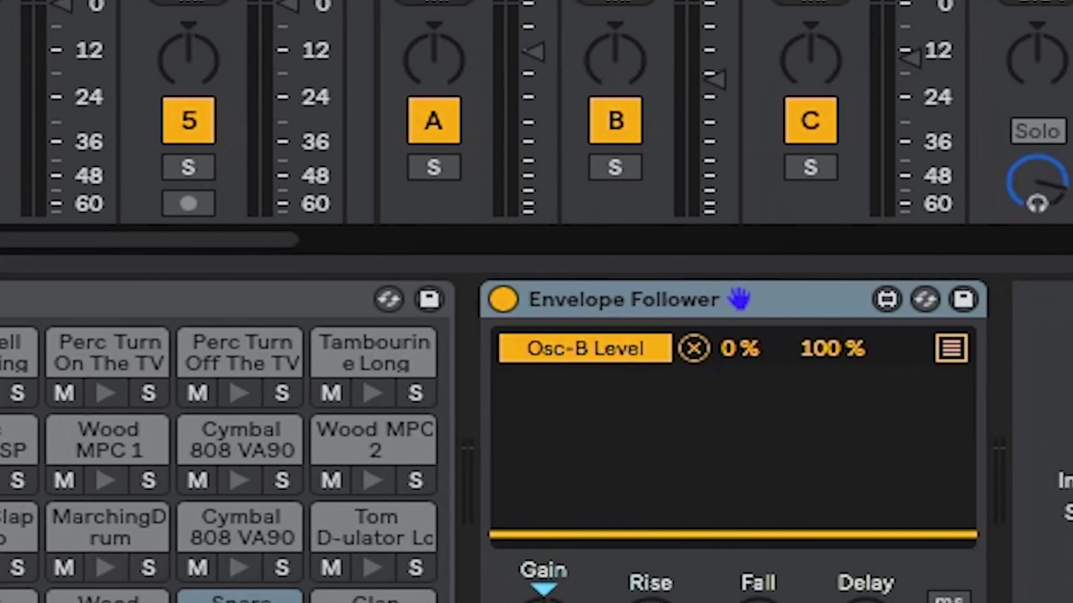
# Expand the Envelope Follower's mapping list and assign the second slot to Operator's Osc-C Level.
pyautogui.click(951, 348)
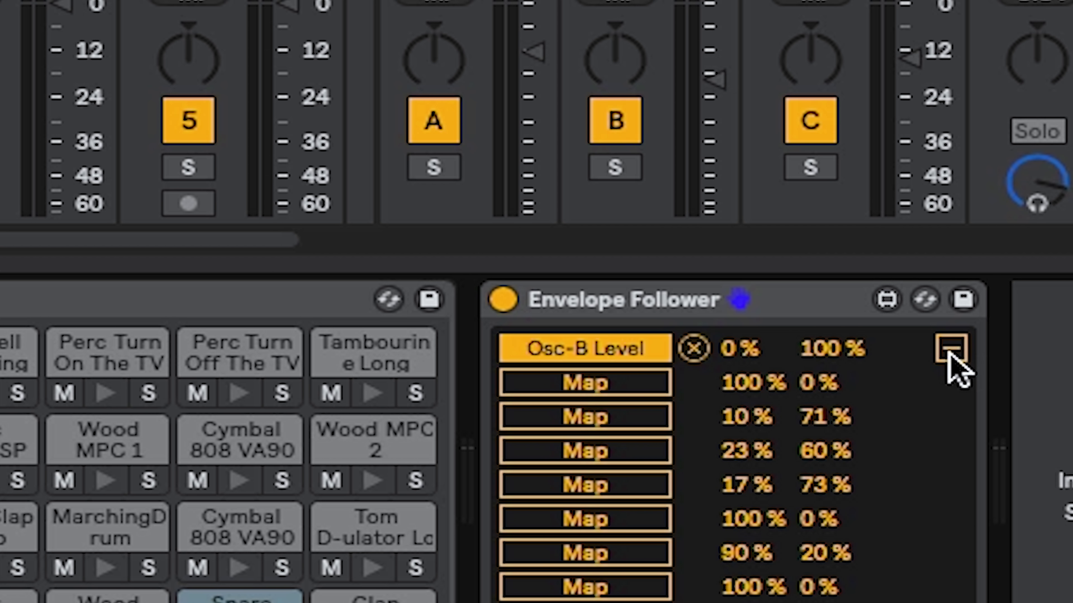
pyautogui.click(597, 385)
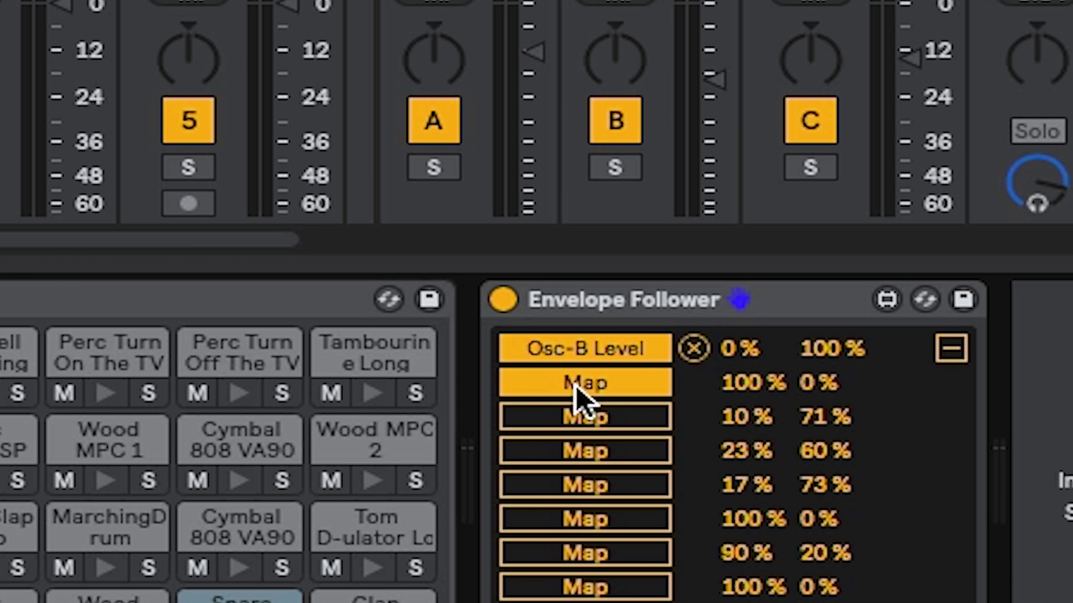
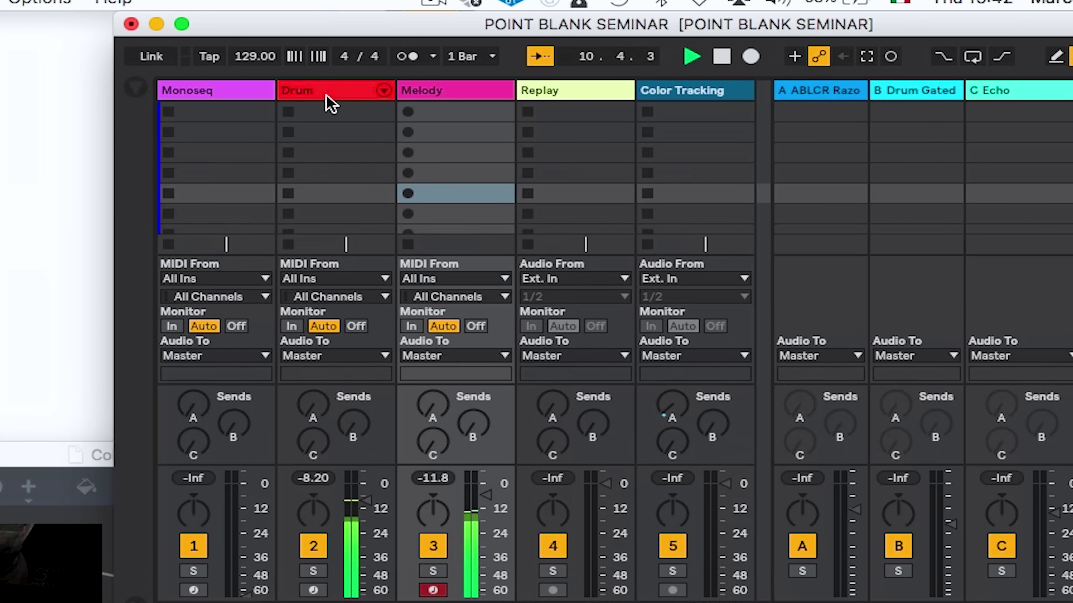
# Invert the Osc-C Level mapping range in the Drum track's Envelope Follower, with minimum 51 % and maximum 1 %.
pyautogui.click(327, 96)
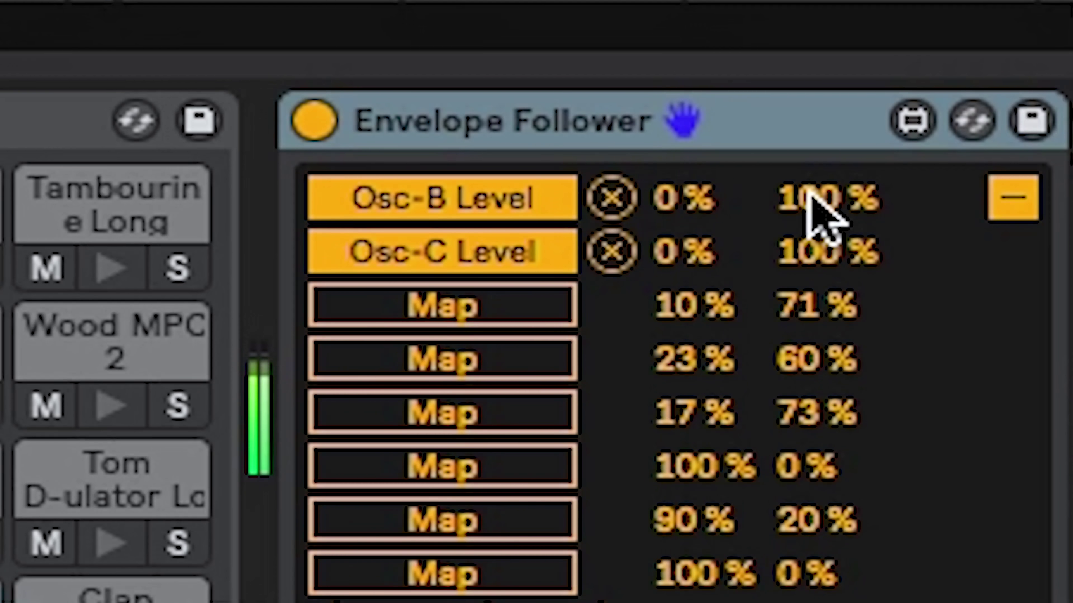
pyautogui.click(805, 186)
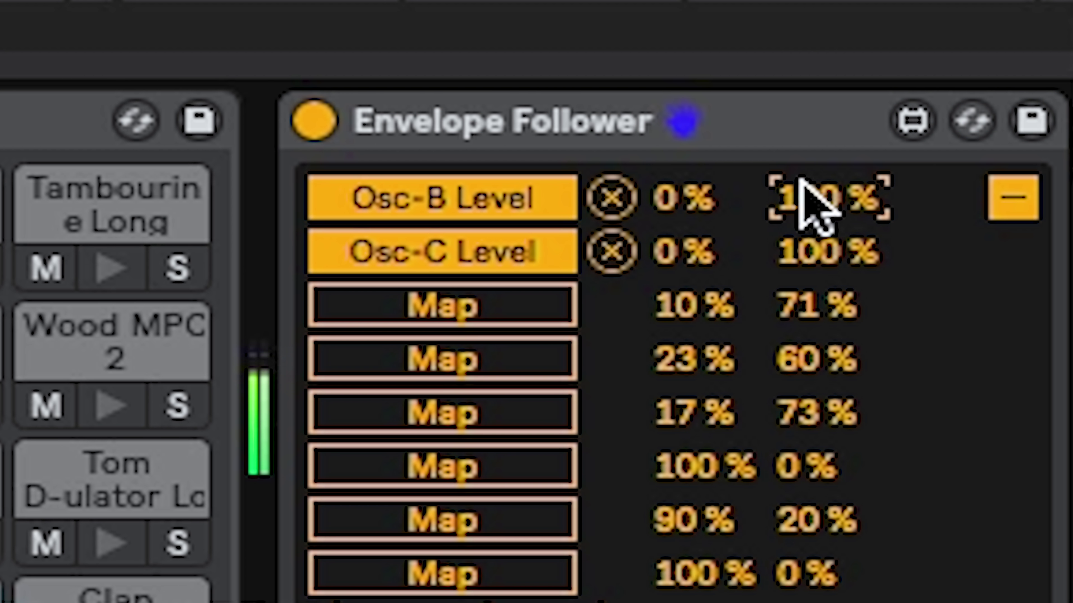
pyautogui.moveTo(815, 237); pyautogui.dragTo(815, 254)
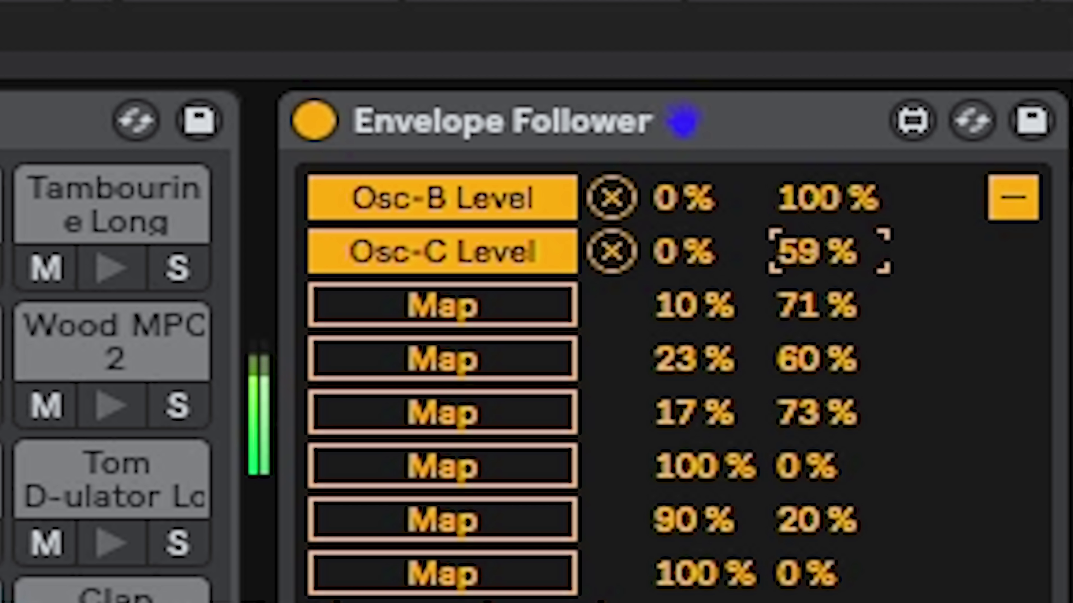
pyautogui.click(730, 251)
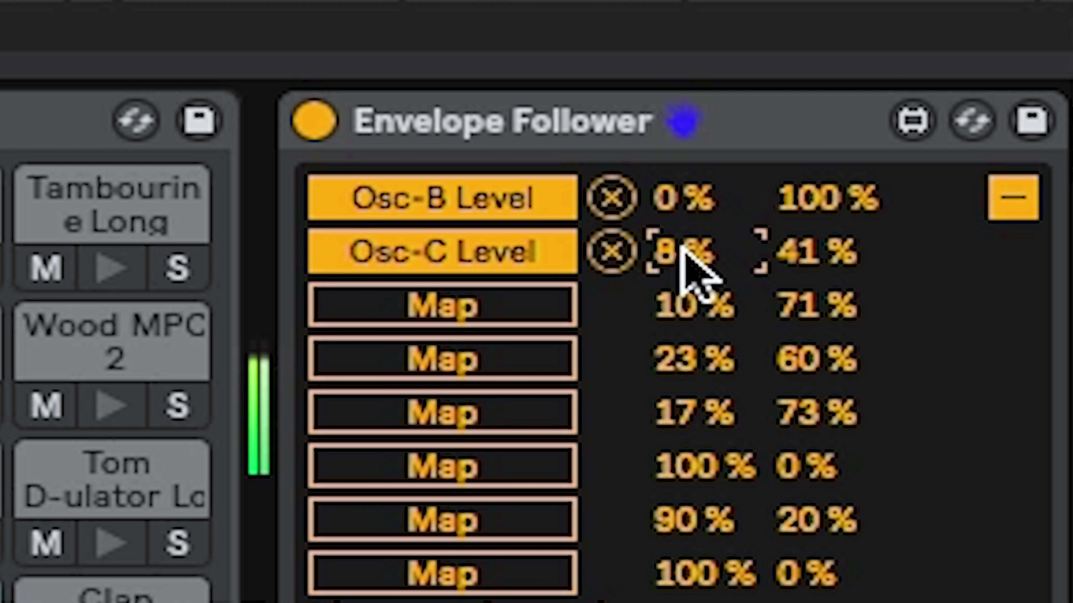
pyautogui.moveTo(730, 251); pyautogui.dragTo(730, 241)
pyautogui.moveTo(790, 259); pyautogui.dragTo(807, 251)
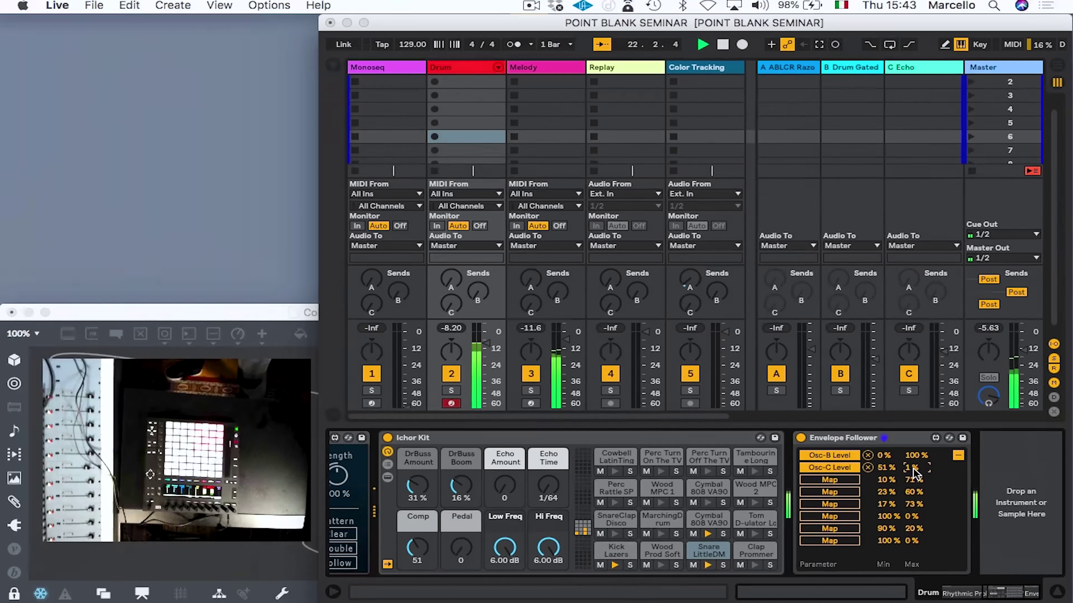
# Examine how the oscillator B and C levels move in the Melody track's Operator.
pyautogui.click(516, 67)
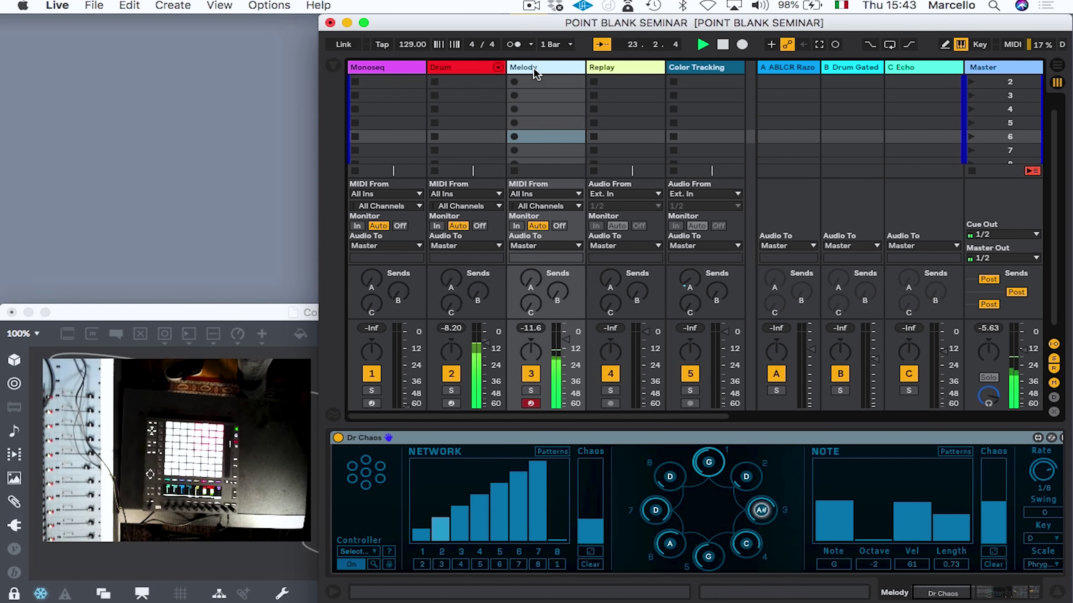
pyautogui.hscroll(5, 789, 537)
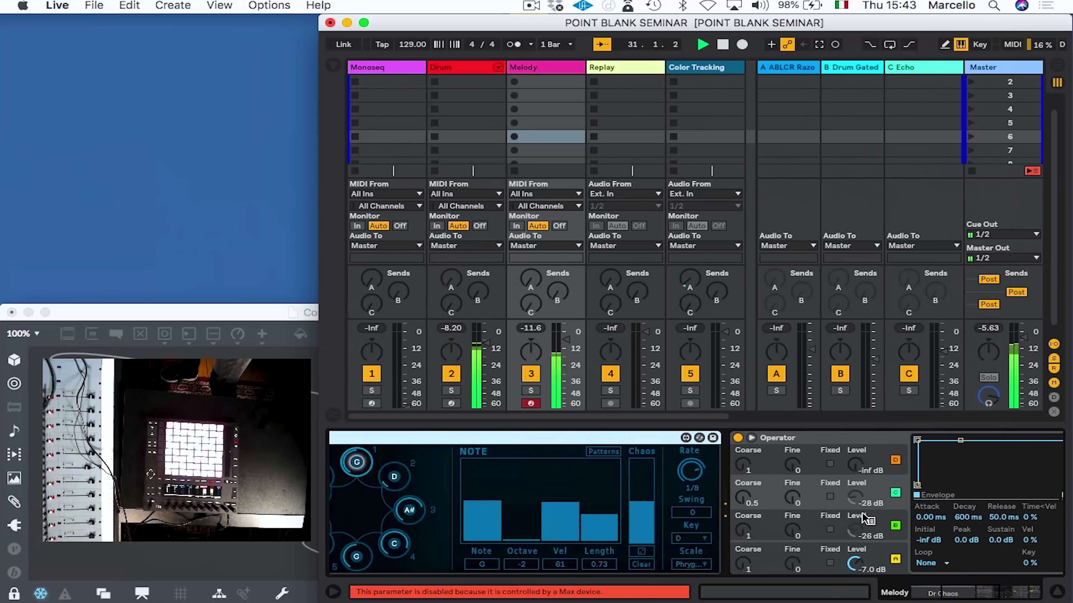
pyautogui.hscroll(5, 864, 518)
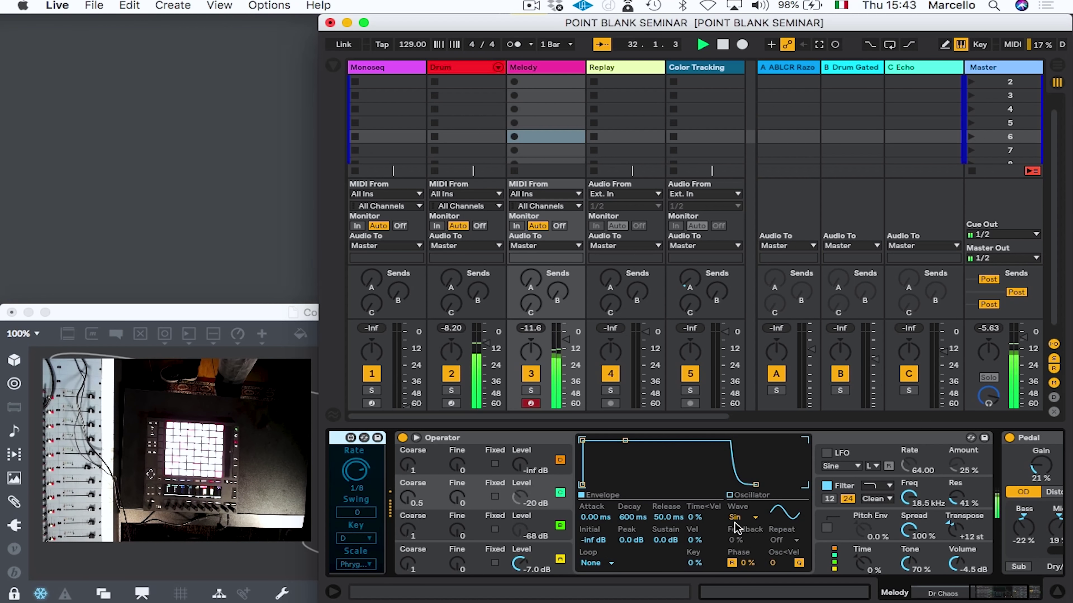
# Collapse the Drum track's Envelope Follower mapping list and set its Gain to 0.8 dB and Fall to 26.0 %.
pyautogui.click(477, 69)
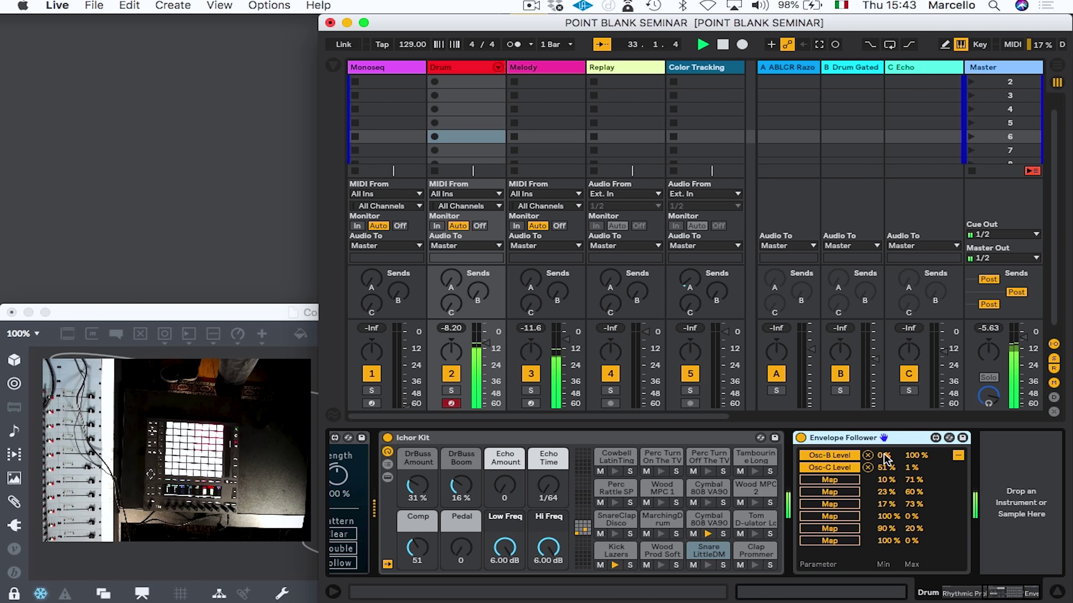
pyautogui.click(958, 455)
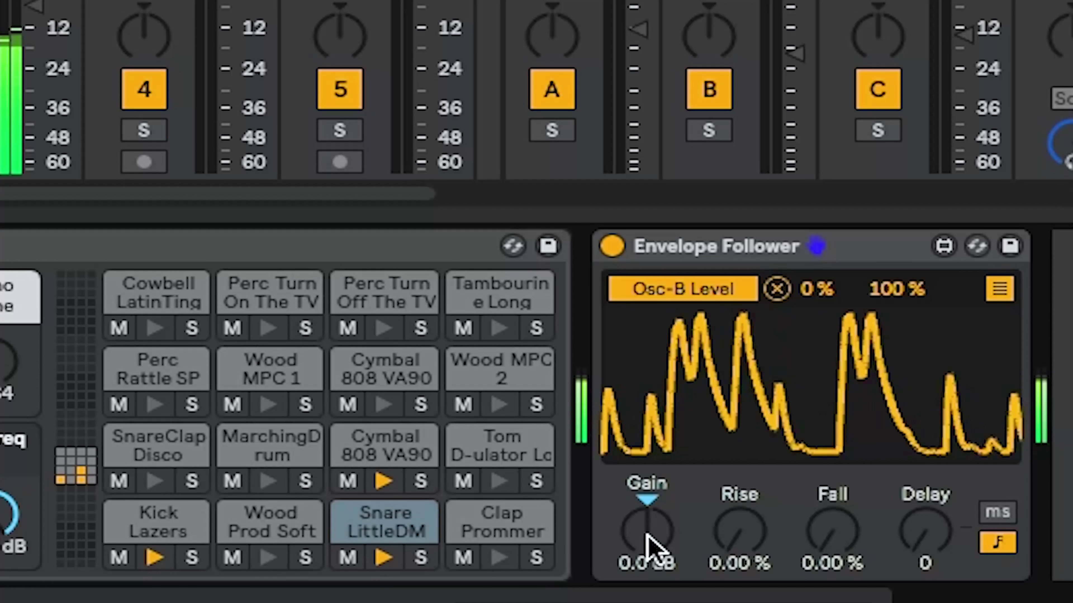
pyautogui.moveTo(763, 549); pyautogui.dragTo(763, 554)
pyautogui.moveTo(646, 531); pyautogui.dragTo(646, 558)
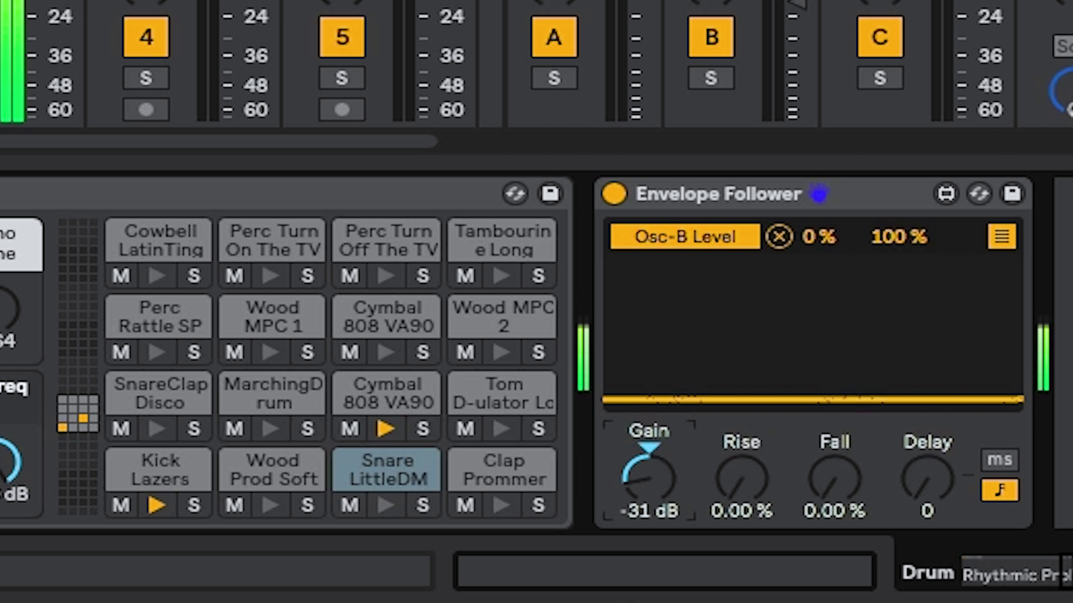
pyautogui.moveTo(649, 477); pyautogui.dragTo(653, 498)
pyautogui.moveTo(841, 486); pyautogui.dragTo(840, 475)
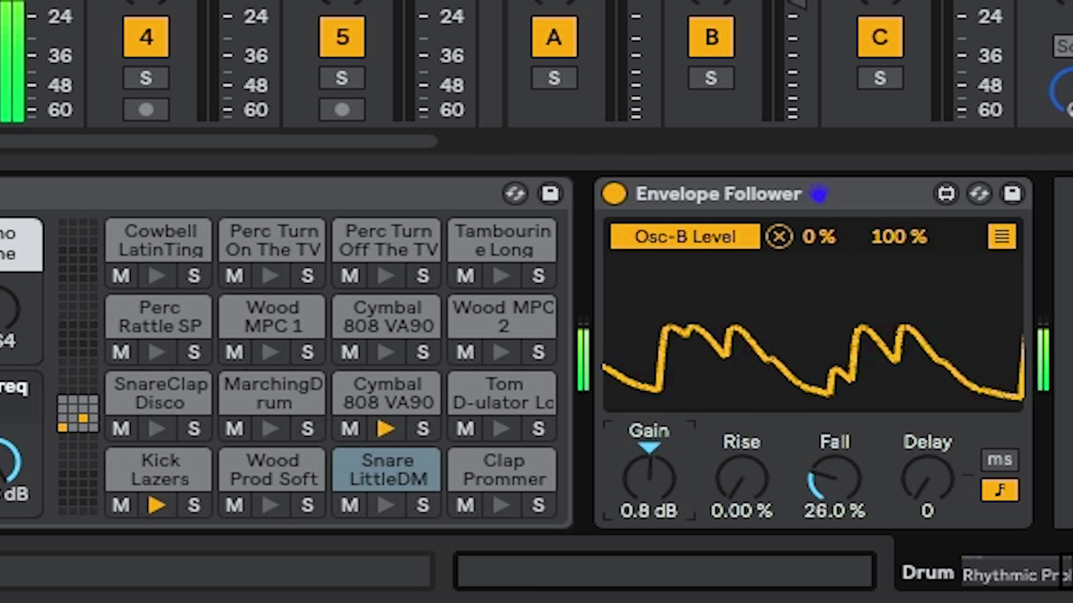
# Lower the Gain of the Drum track's Envelope Follower to -11 dB and check the oscillator levels in the Melody track's Operator.
pyautogui.press('Down')
pyautogui.press('Down')
pyautogui.press('Up')
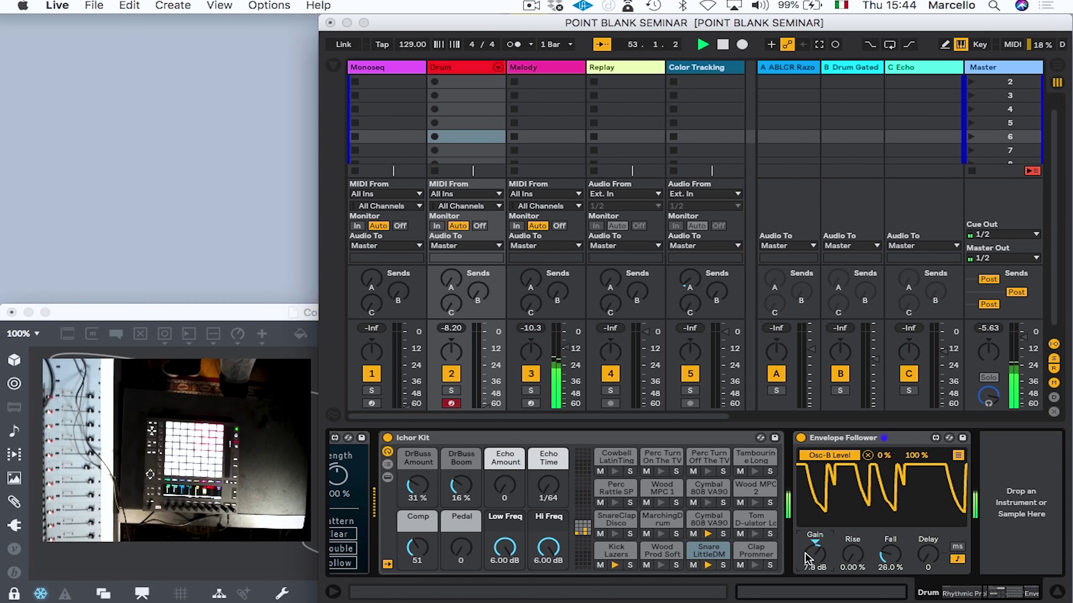
pyautogui.moveTo(625, 477); pyautogui.dragTo(625, 549)
pyautogui.moveTo(814, 556); pyautogui.dragTo(814, 552)
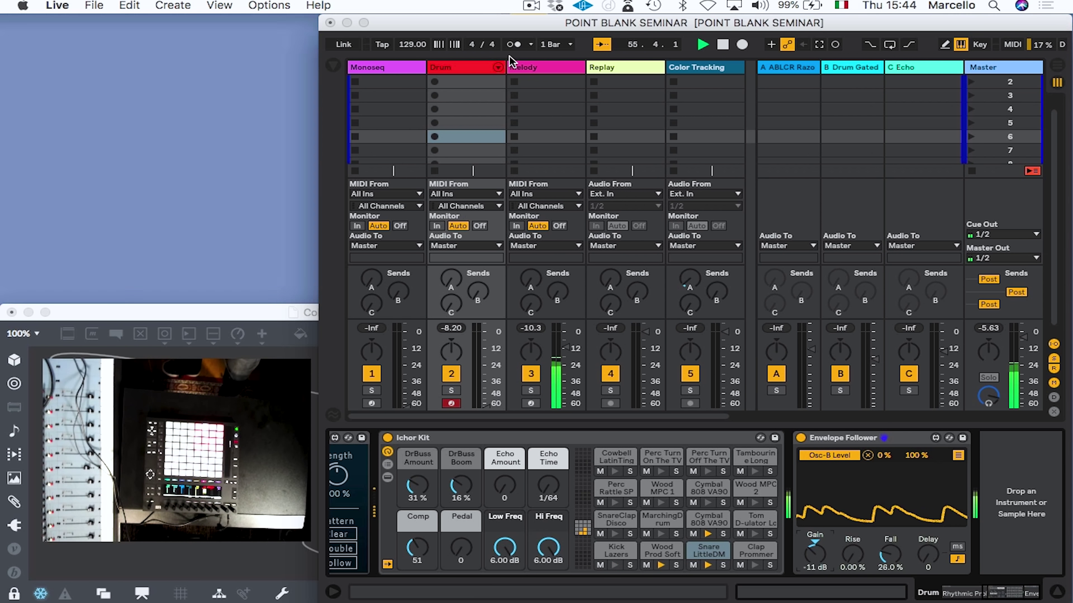
pyautogui.click(522, 67)
pyautogui.hscroll(5, 742, 451)
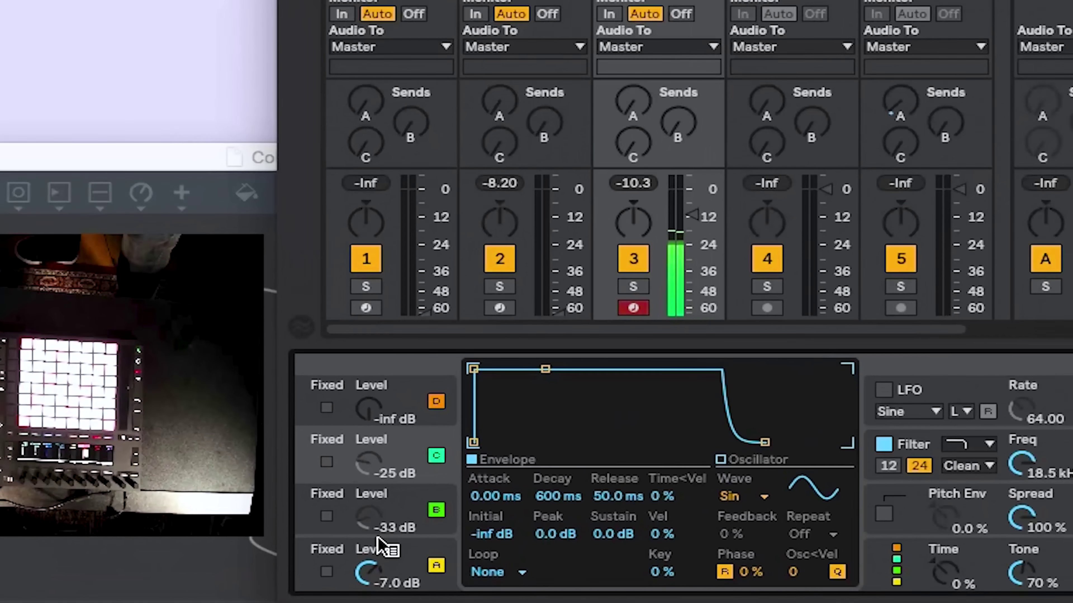
pyautogui.hscroll(-4, 362, 549)
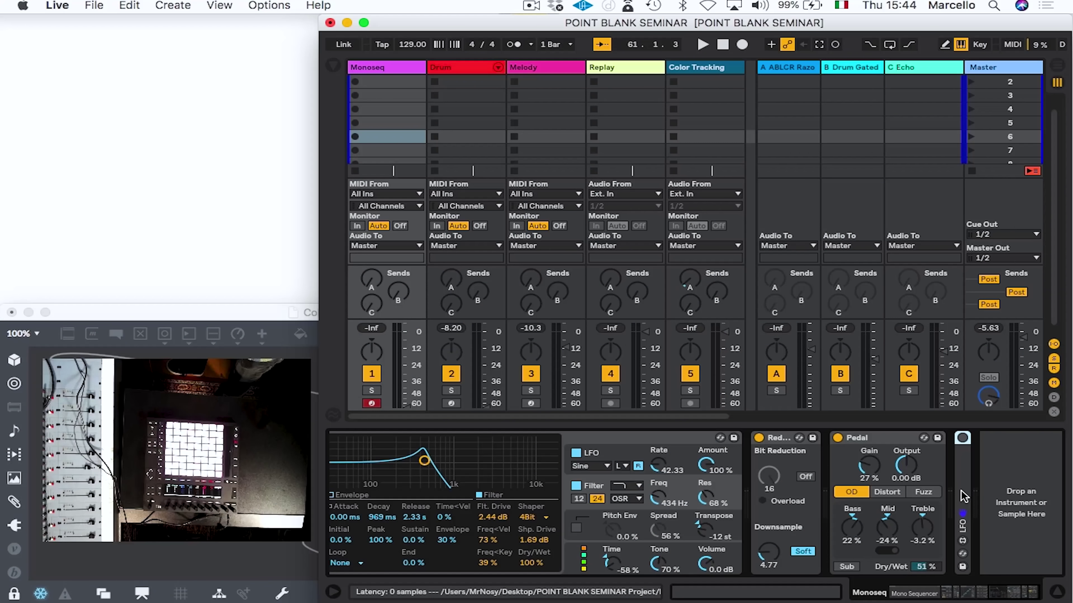
# Unfold and enable the LFO device on the Monoseq track and map it to Operator's Spread.
pyautogui.doubleClick(961, 491)
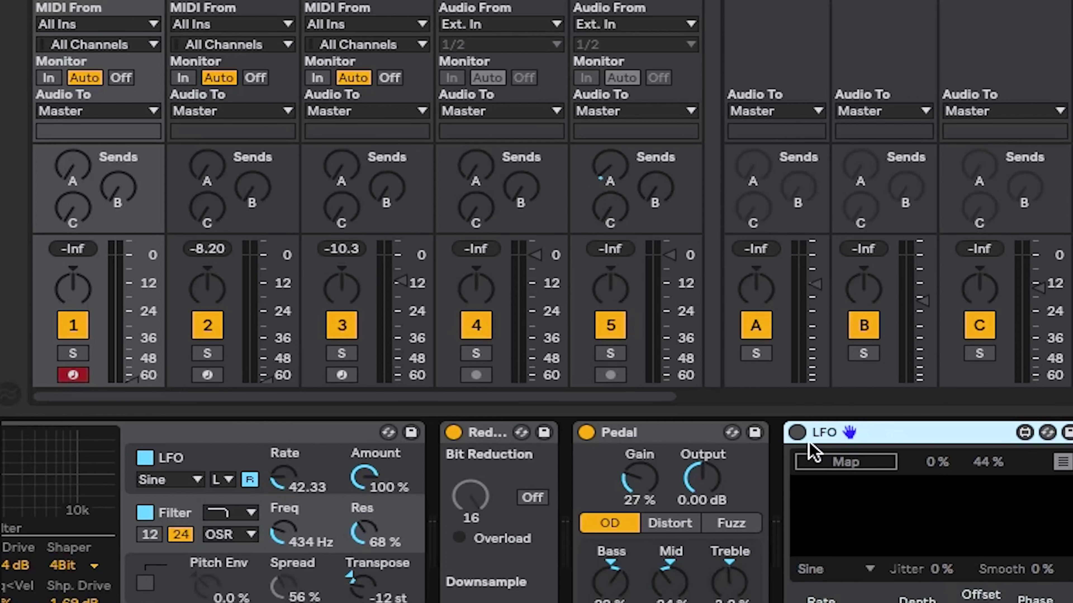
pyautogui.click(797, 432)
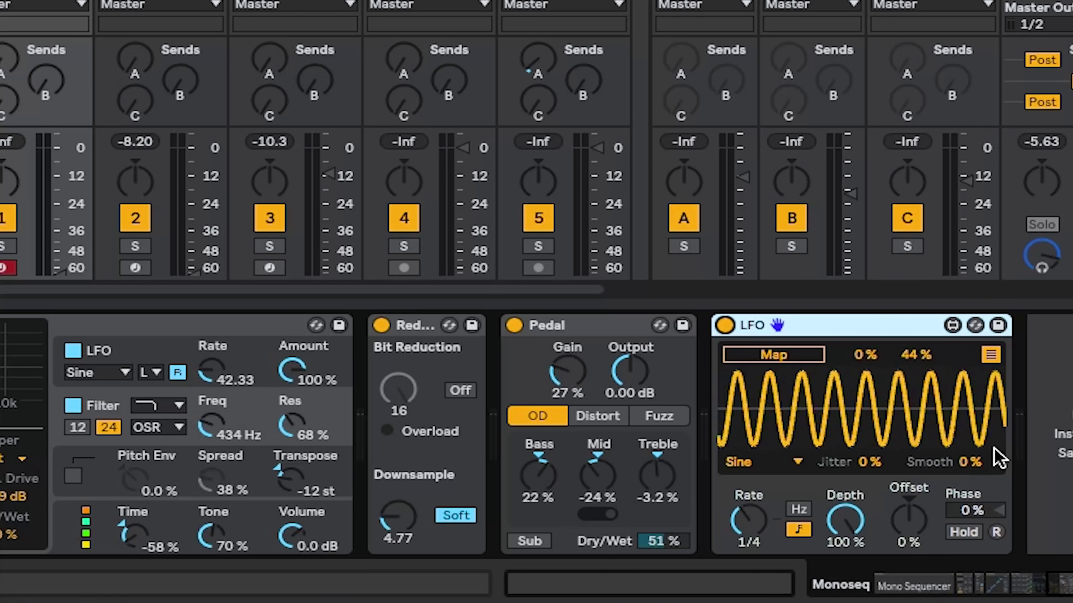
pyautogui.click(209, 490)
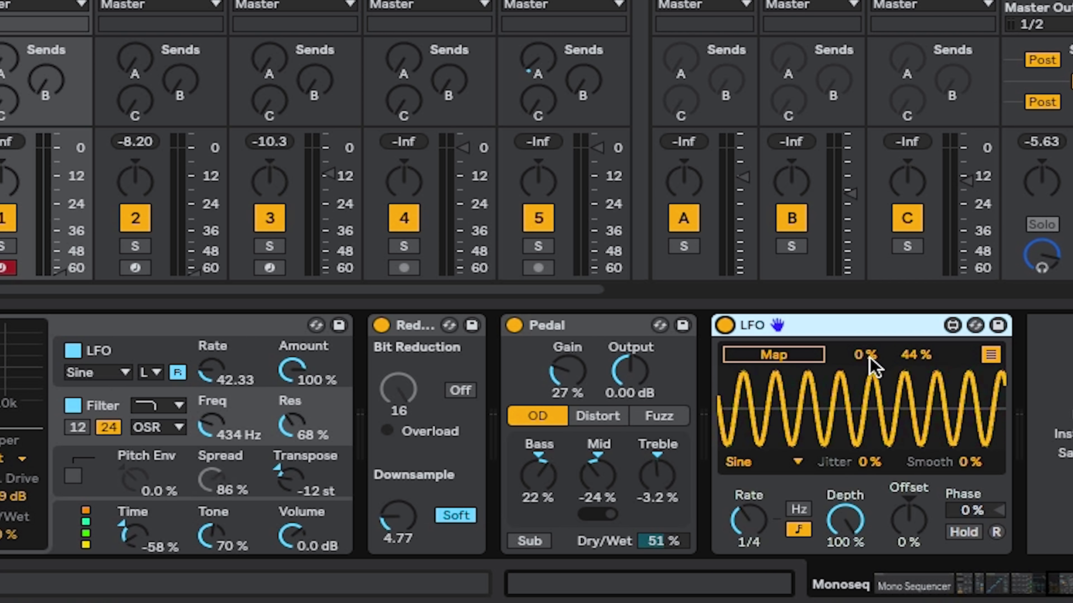
# Add LFO mappings for Operator's Osc-C Level with maximum 7 % and the Drum track's Send A with maximum 100 %.
pyautogui.click(989, 356)
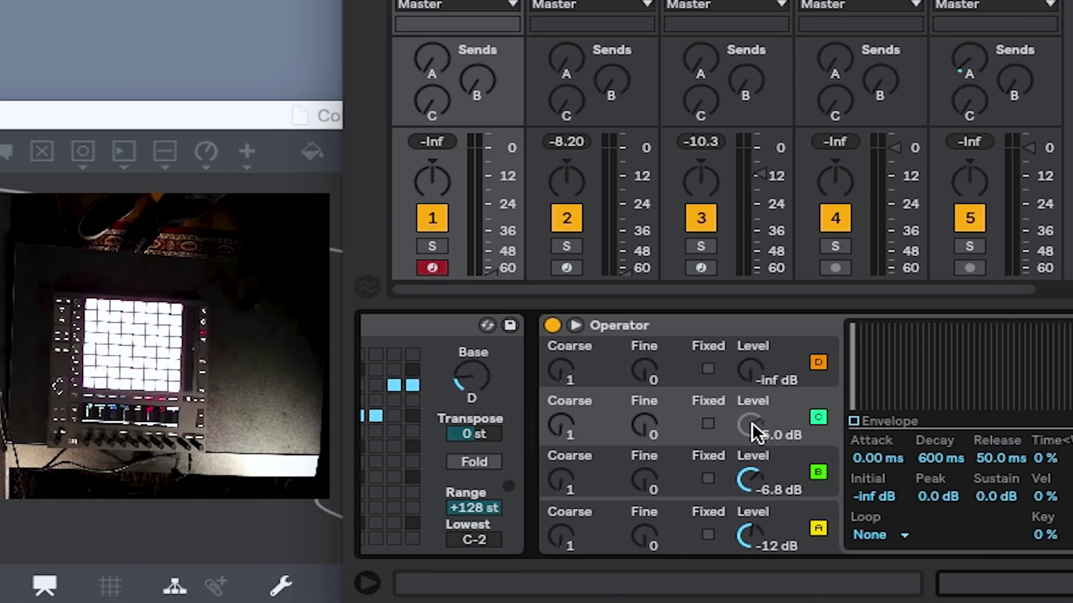
pyautogui.click(751, 426)
pyautogui.hscroll(10, 752, 425)
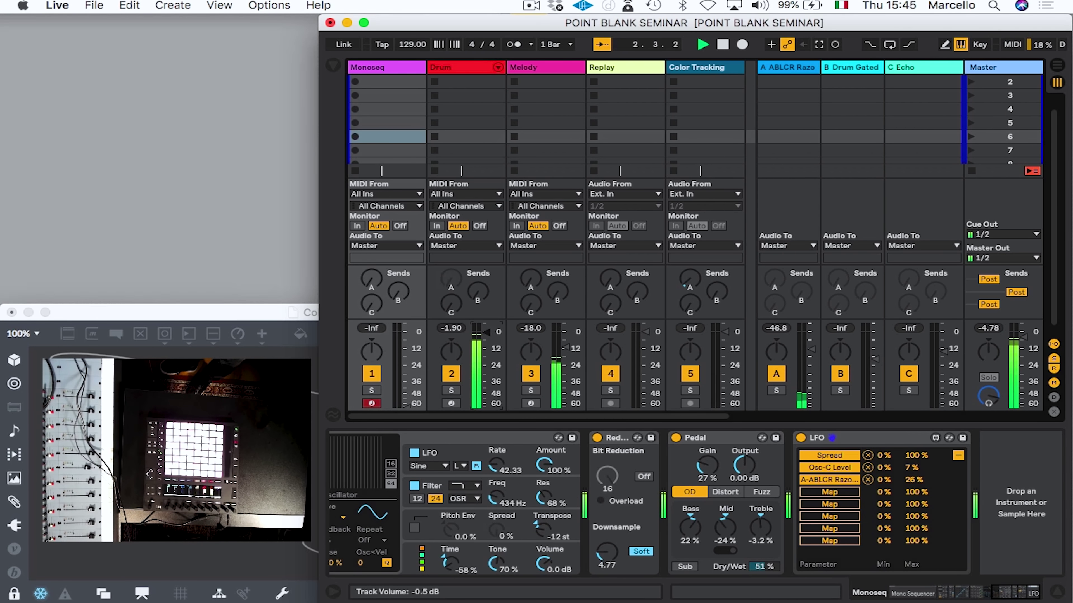
pyautogui.click(914, 480)
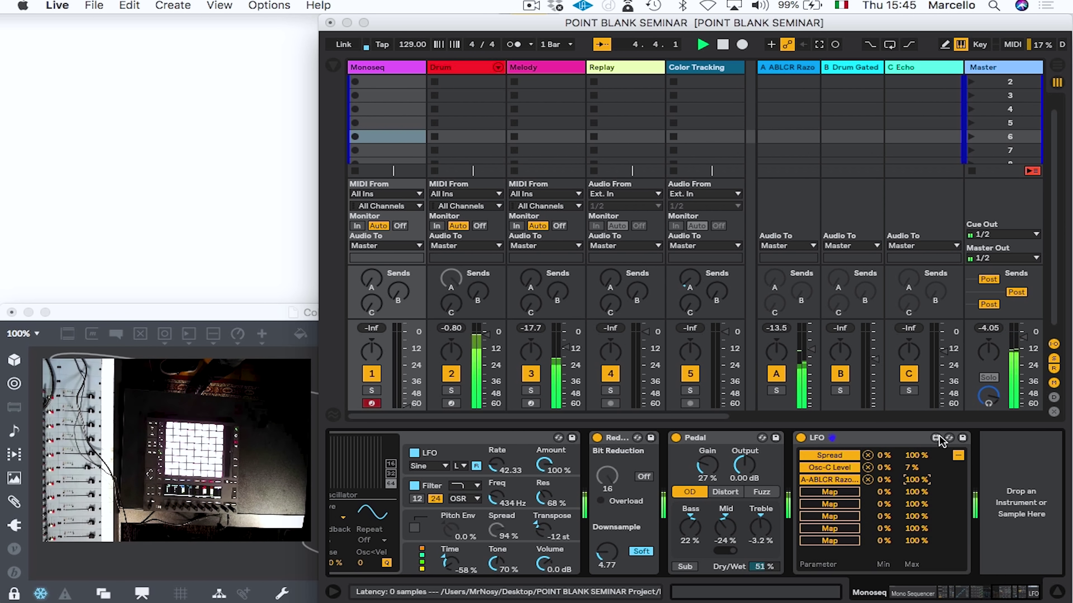
pyautogui.click(958, 455)
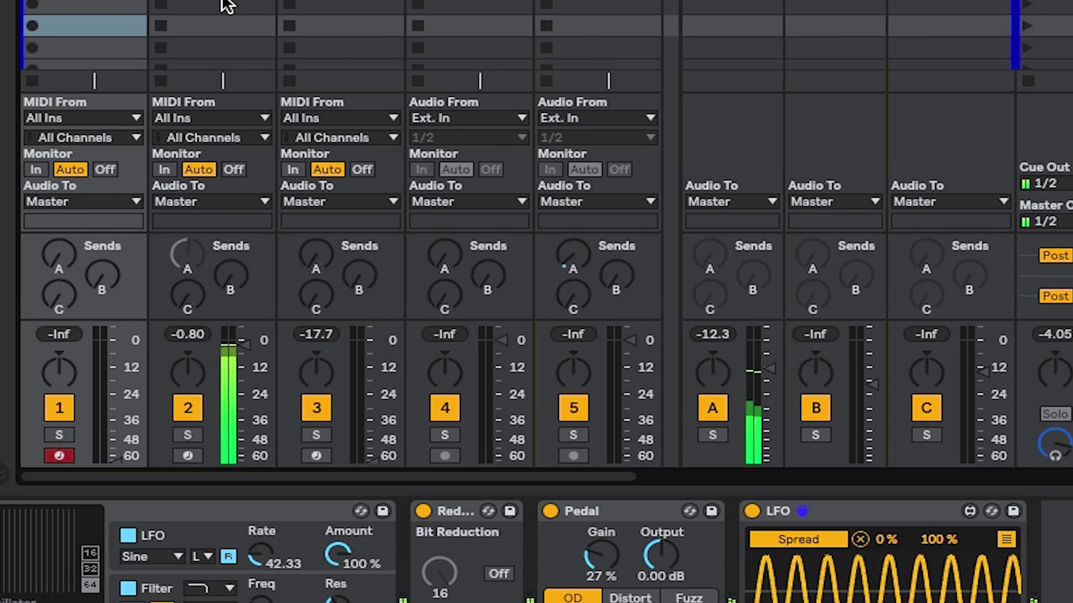
# Check the reverb on return track A and set the Monoseq track's LFO waveform to Random.
pyautogui.click(224, 25)
pyautogui.click(228, 247)
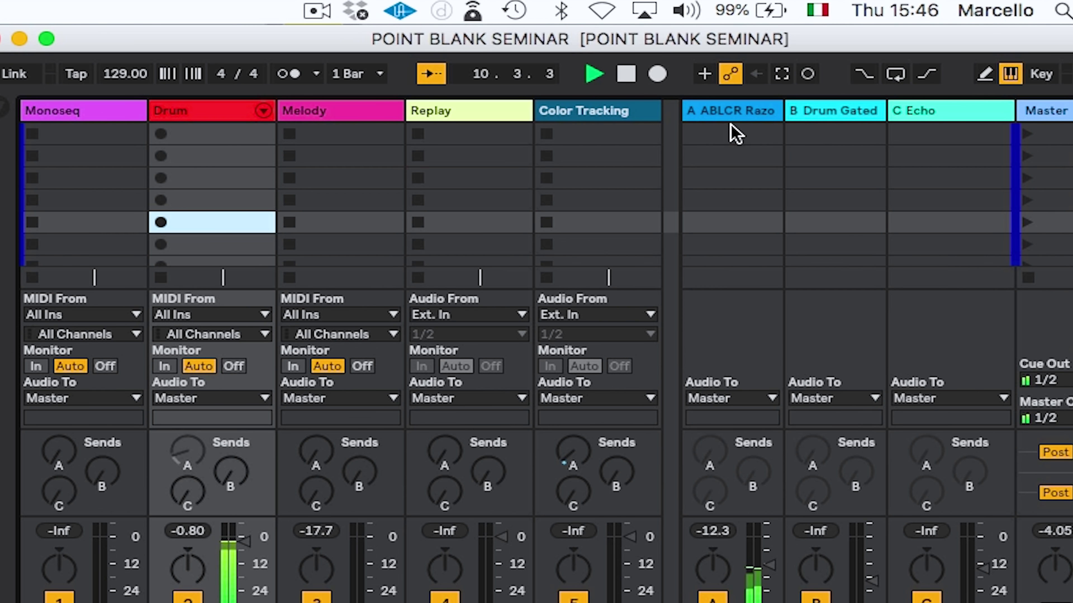
pyautogui.click(731, 113)
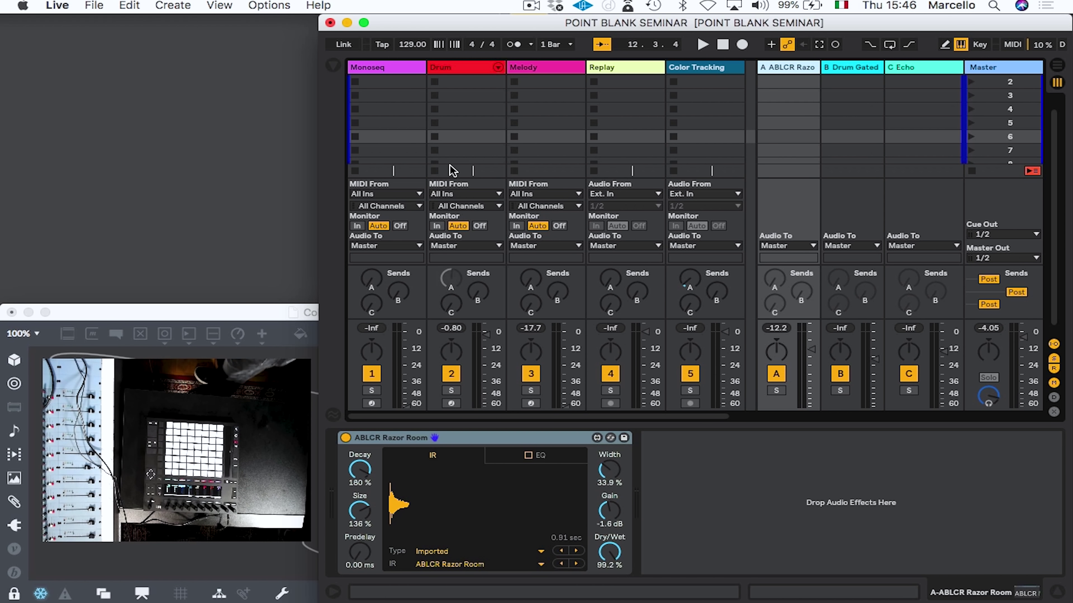
pyautogui.click(454, 68)
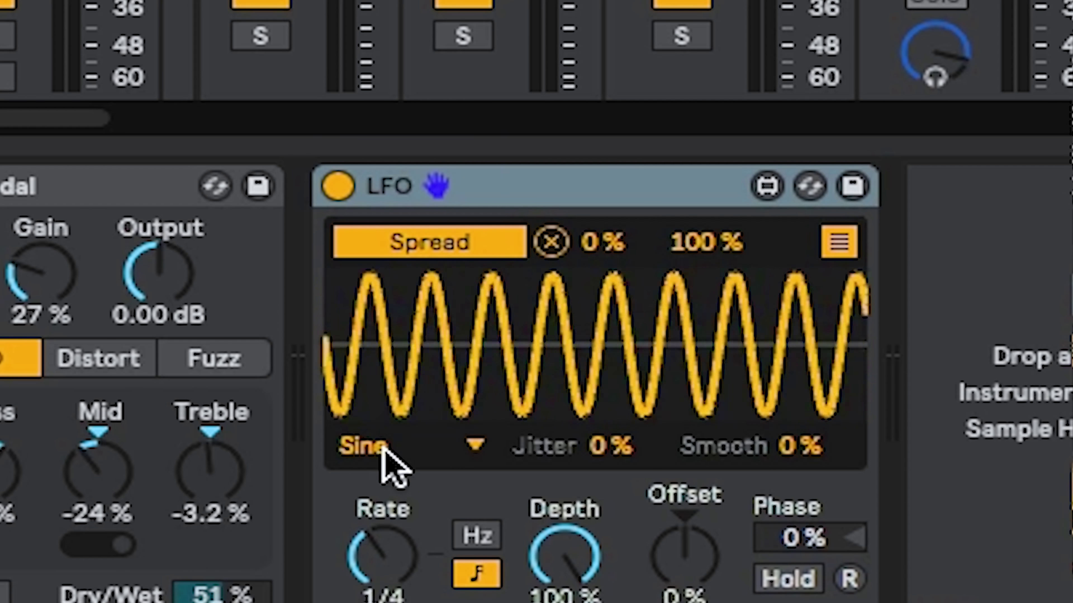
pyautogui.click(380, 445)
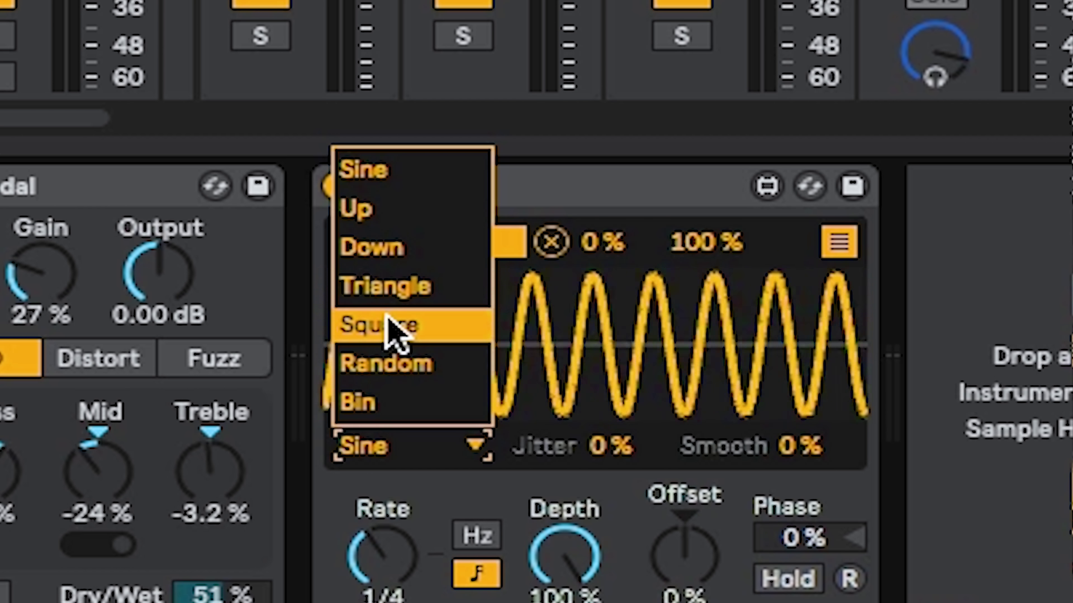
pyautogui.click(390, 364)
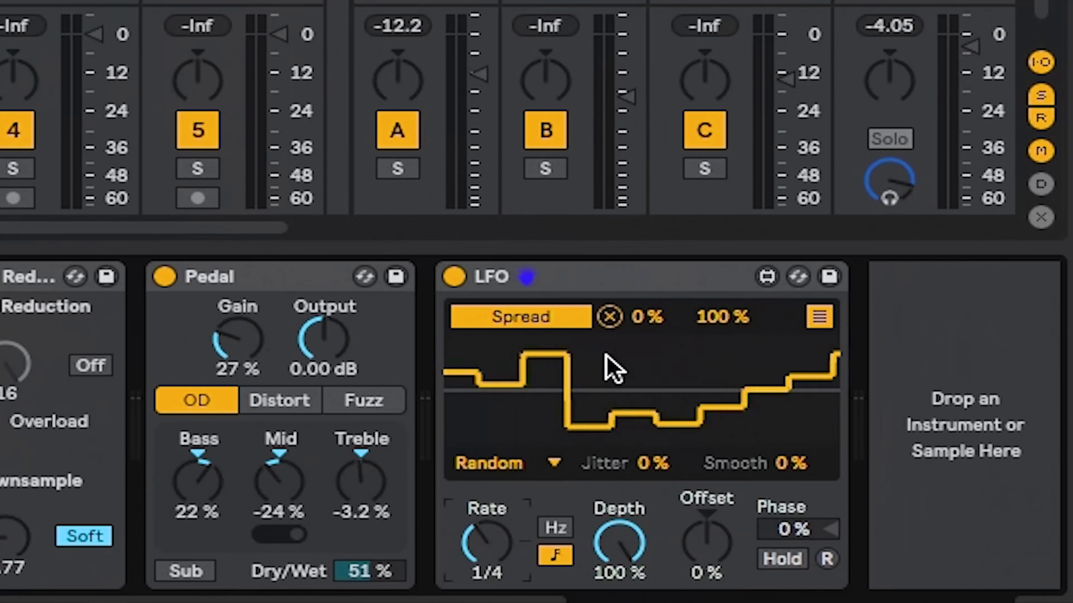
# Map the LFO's fourth slot to the Melody track's Send A with an inverted range, minimum 100 % and maximum 0 %.
pyautogui.click(819, 317)
pyautogui.click(518, 403)
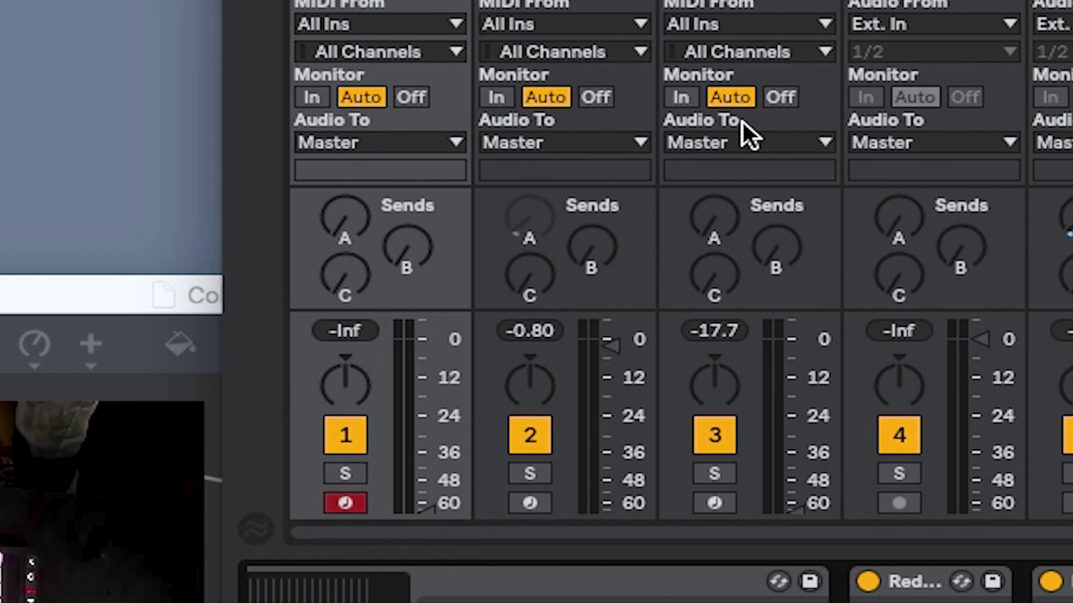
pyautogui.click(726, 233)
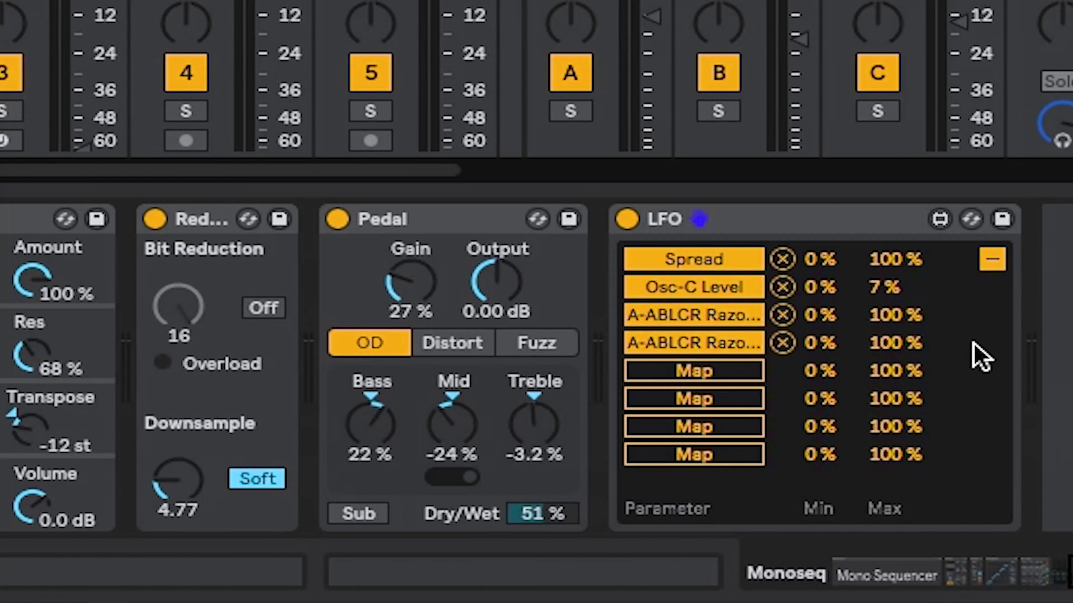
pyautogui.moveTo(826, 351); pyautogui.dragTo(825, 321)
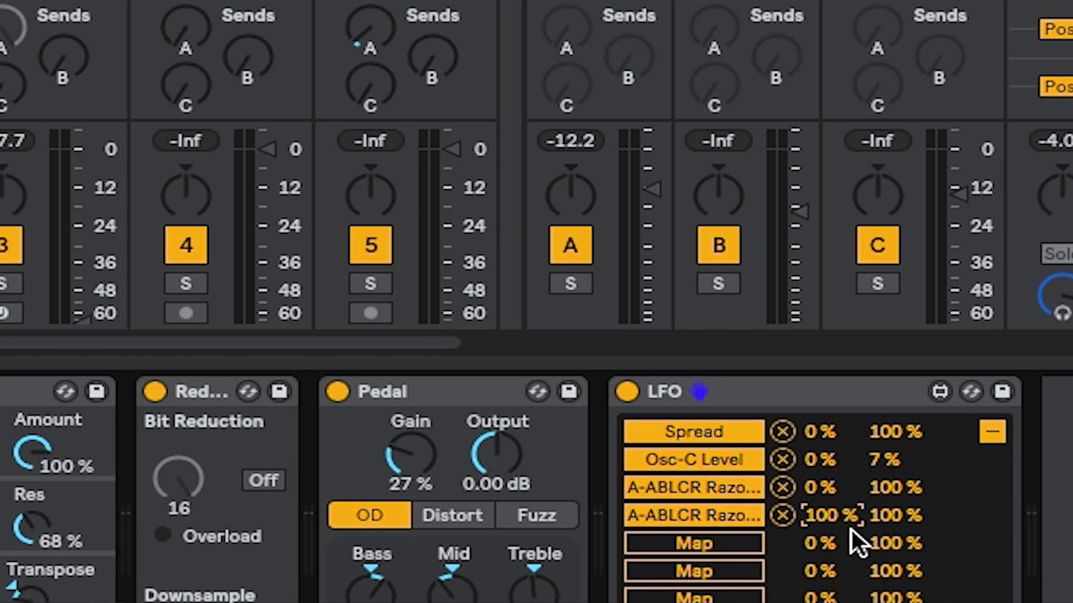
pyautogui.moveTo(896, 516); pyautogui.dragTo(896, 549)
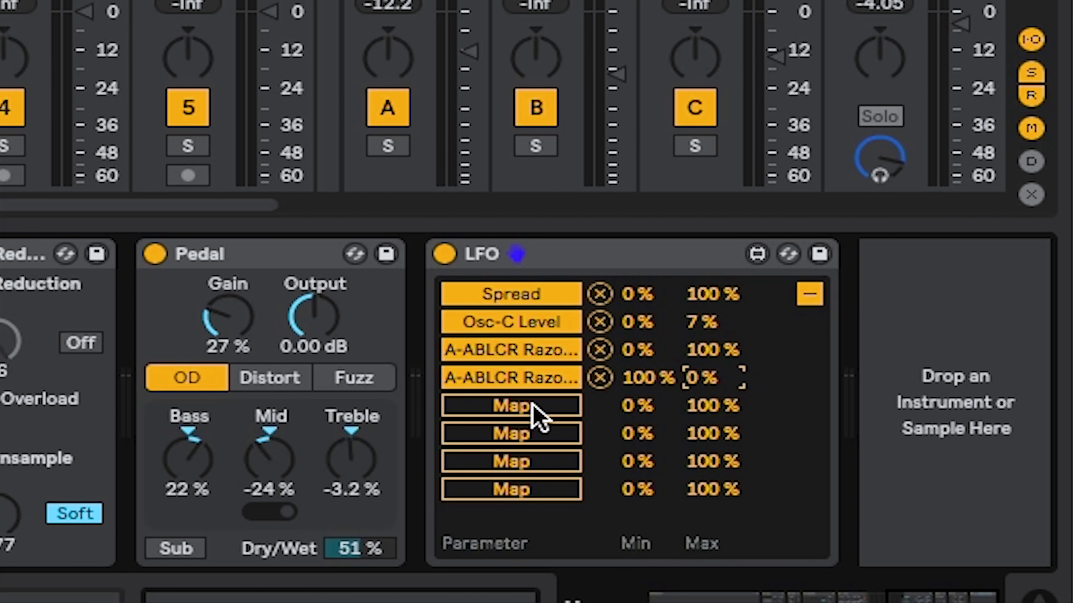
# Map the LFO's fifth slot to the Melody track's Send B and the sixth to the Drum track's Send C, inverted from 100 % to 0 %.
pyautogui.click(532, 404)
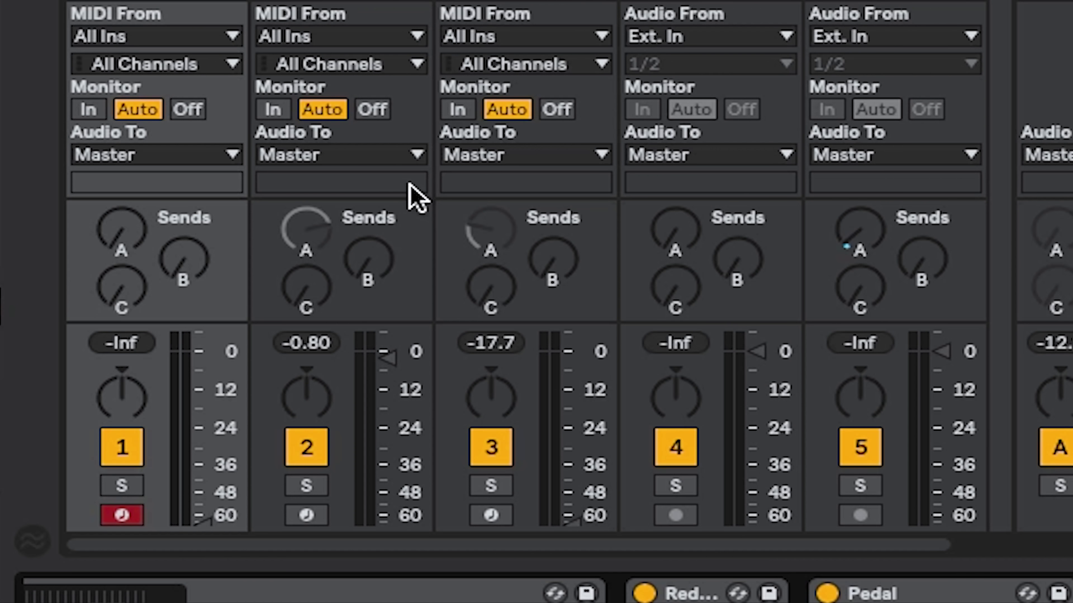
pyautogui.click(557, 270)
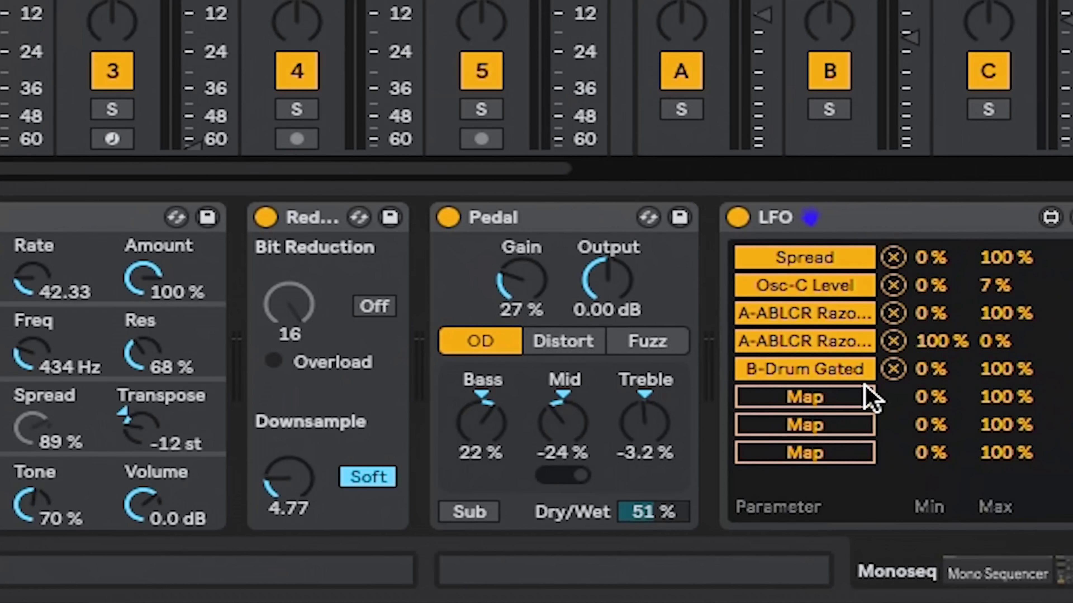
pyautogui.click(836, 398)
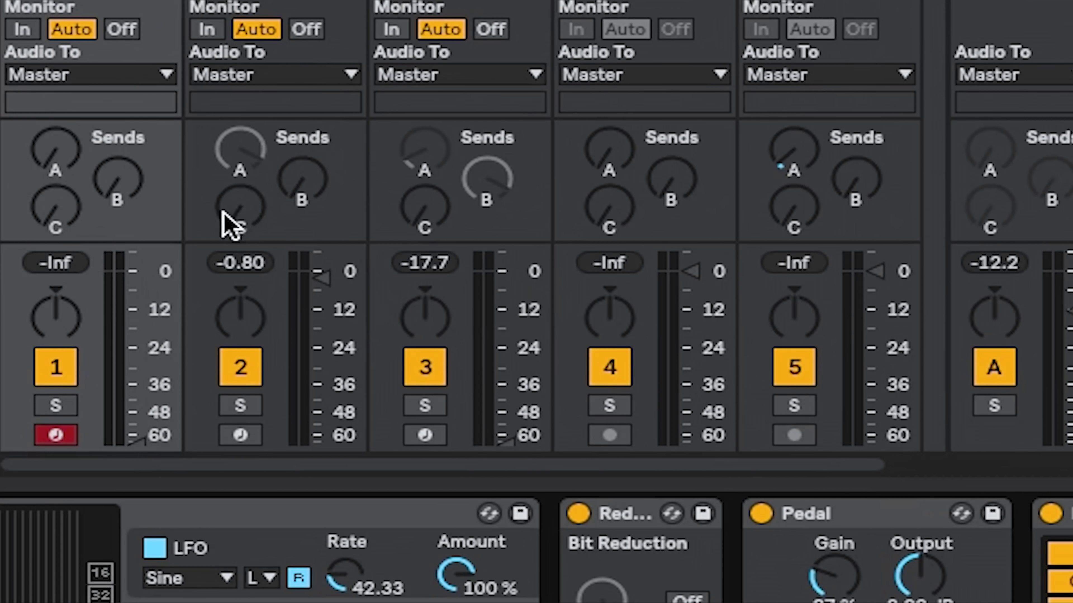
pyautogui.click(237, 211)
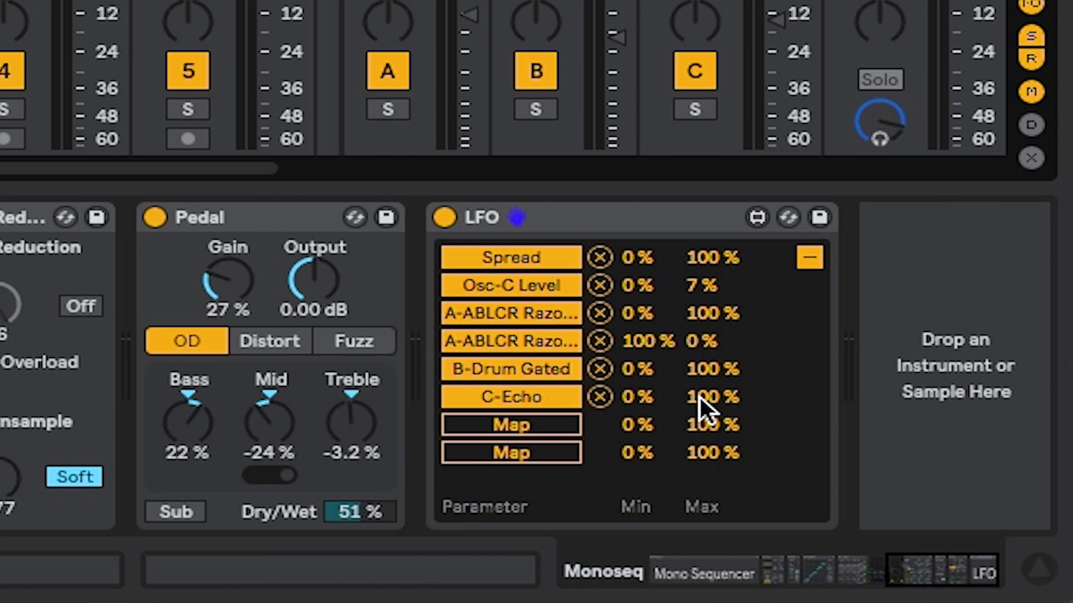
pyautogui.moveTo(698, 397); pyautogui.dragTo(705, 600)
pyautogui.moveTo(647, 404); pyautogui.dragTo(643, 407)
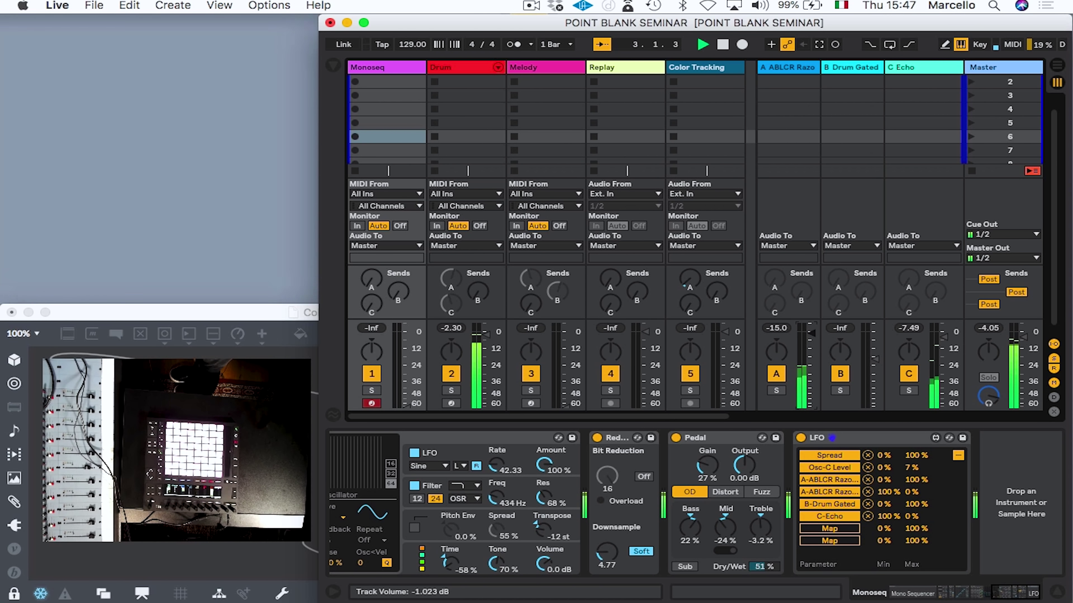
# Set the reverb on return track A to Decay 200 %, Width 52.0 % and Gain -1.6 dB.
pyautogui.click(791, 70)
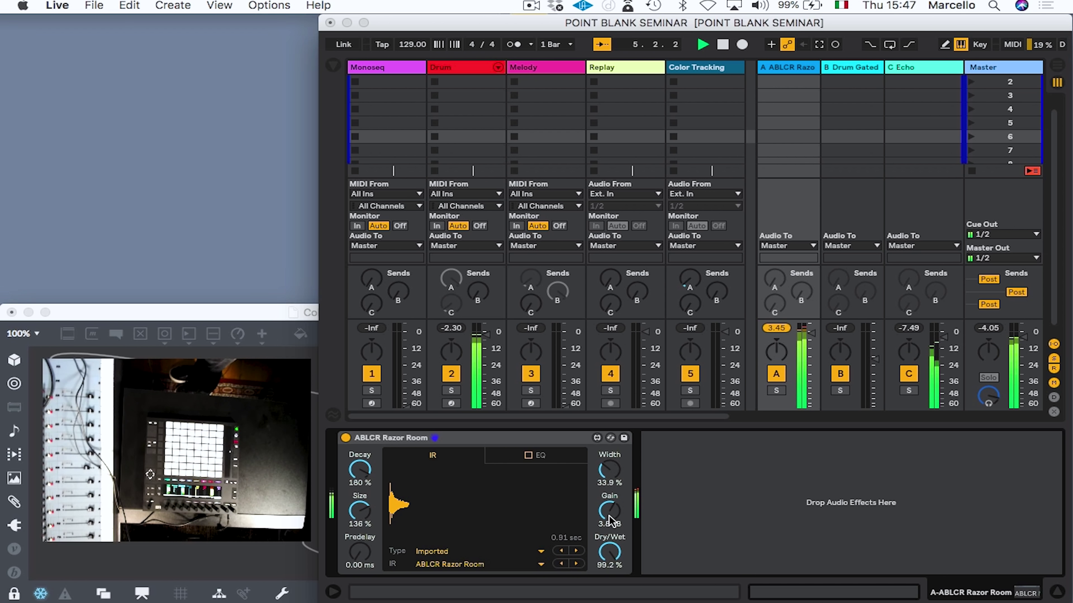
pyautogui.moveTo(609, 515); pyautogui.dragTo(608, 534)
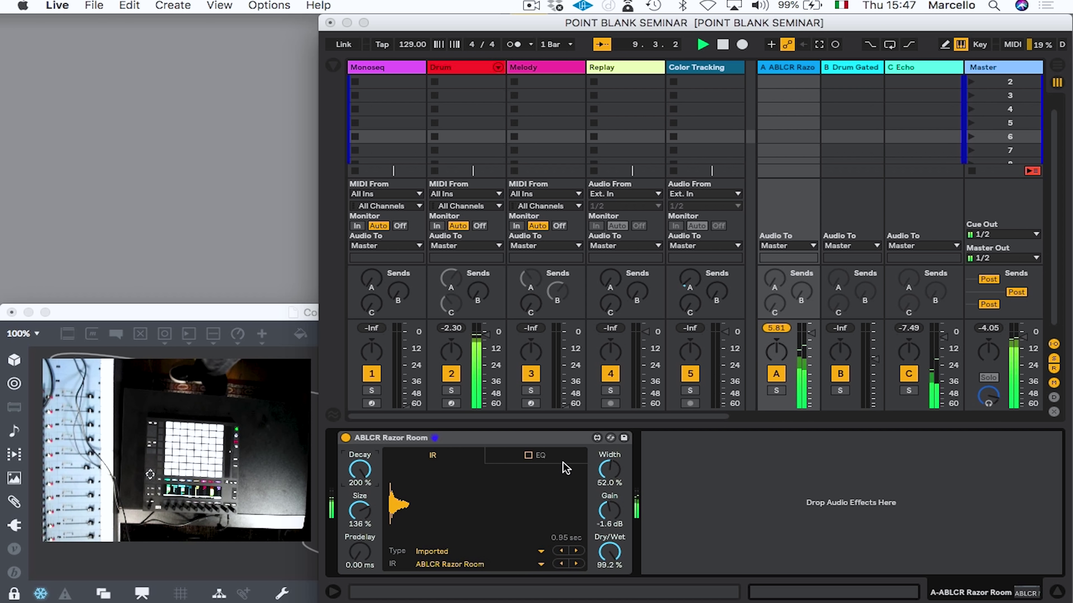
# Audition the imported impulse responses up to MarchingDrum TradeAid 1 in return A's reverb, and switch the impulse response type to 01 Real Places.
pyautogui.click(578, 564)
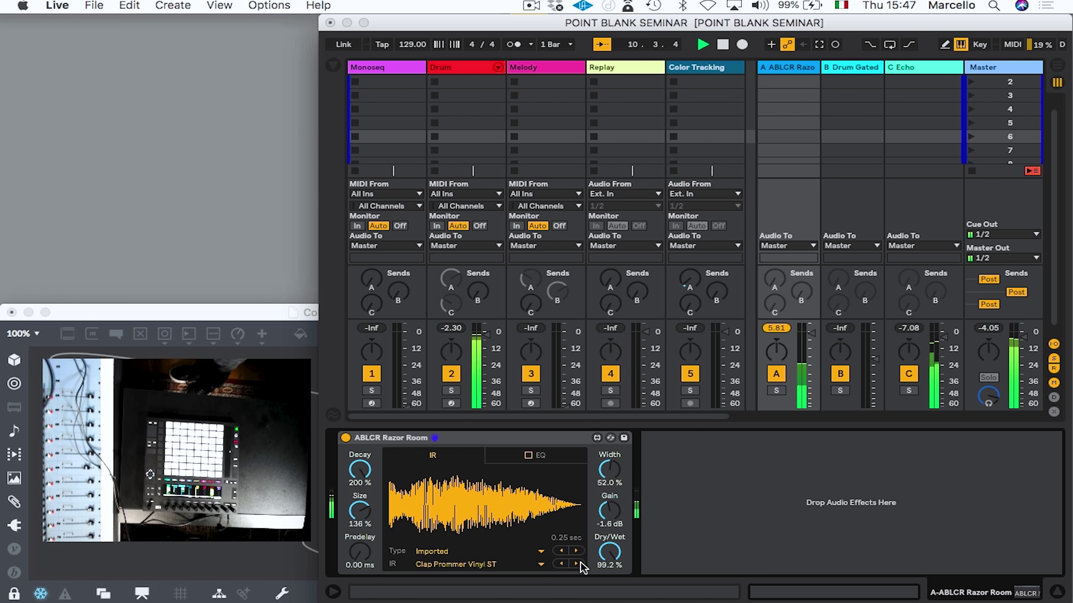
pyautogui.click(578, 563)
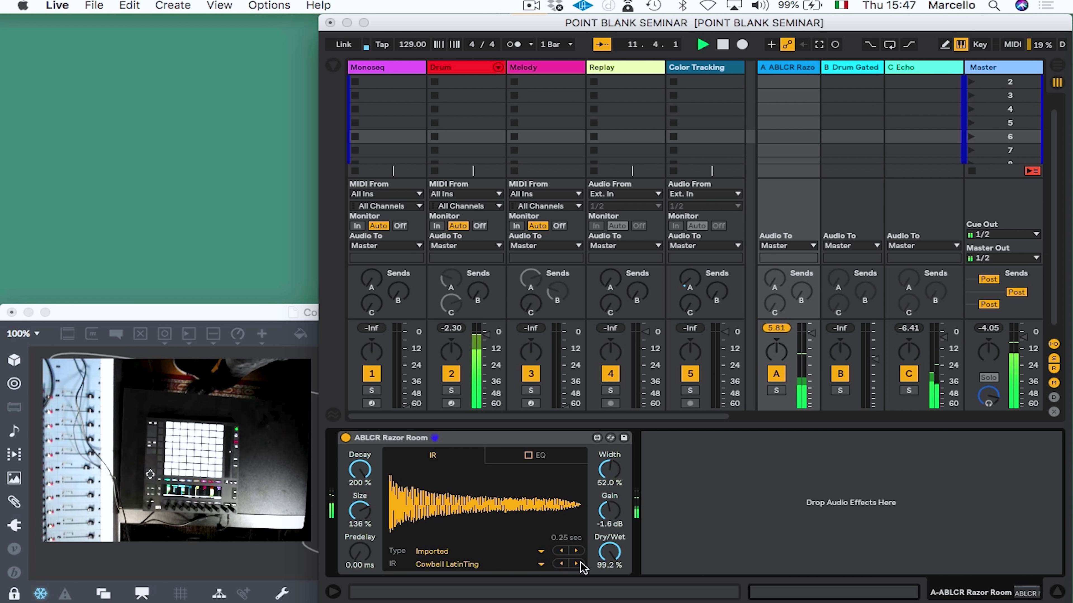
pyautogui.click(577, 563)
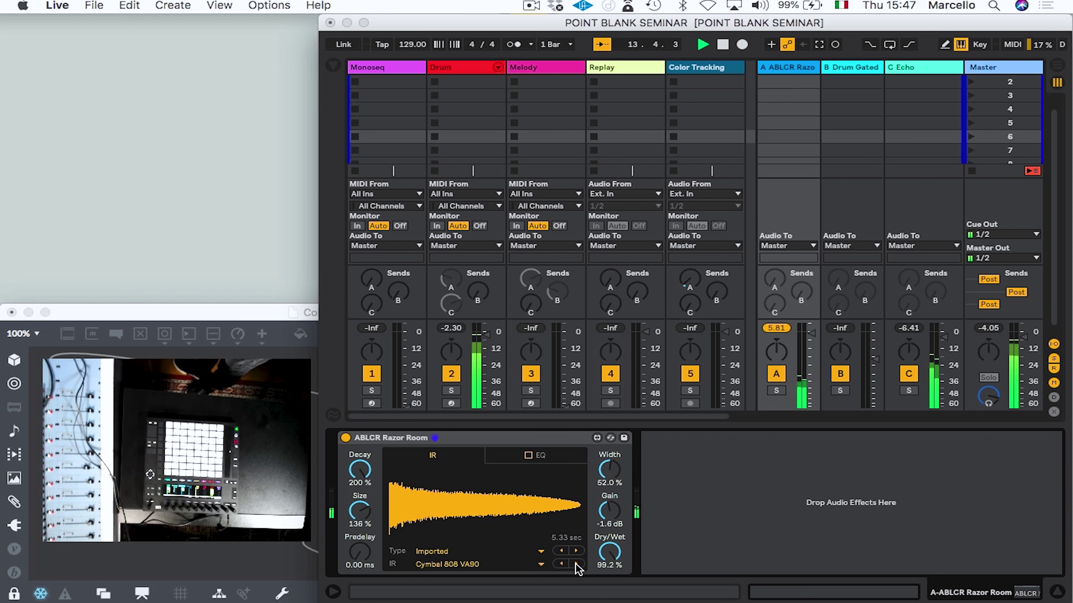
pyautogui.click(577, 563)
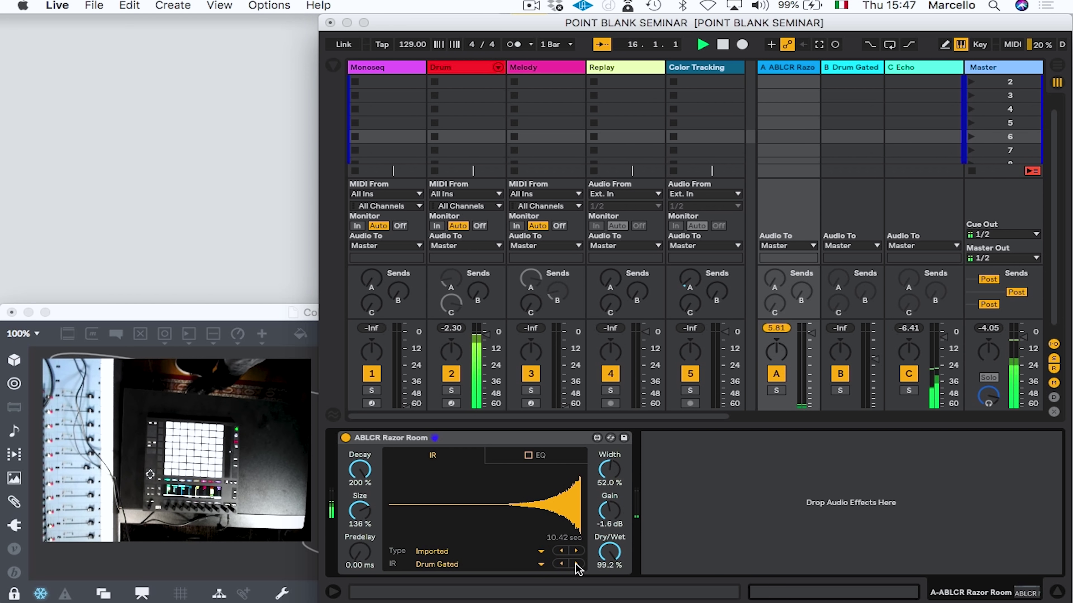
pyautogui.click(577, 564)
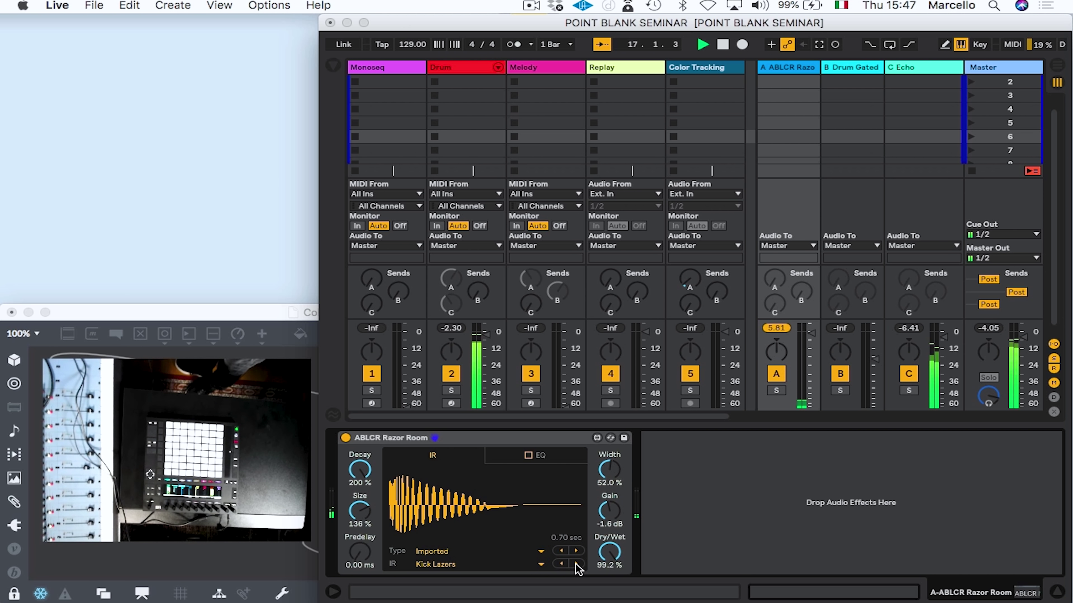
pyautogui.click(577, 563)
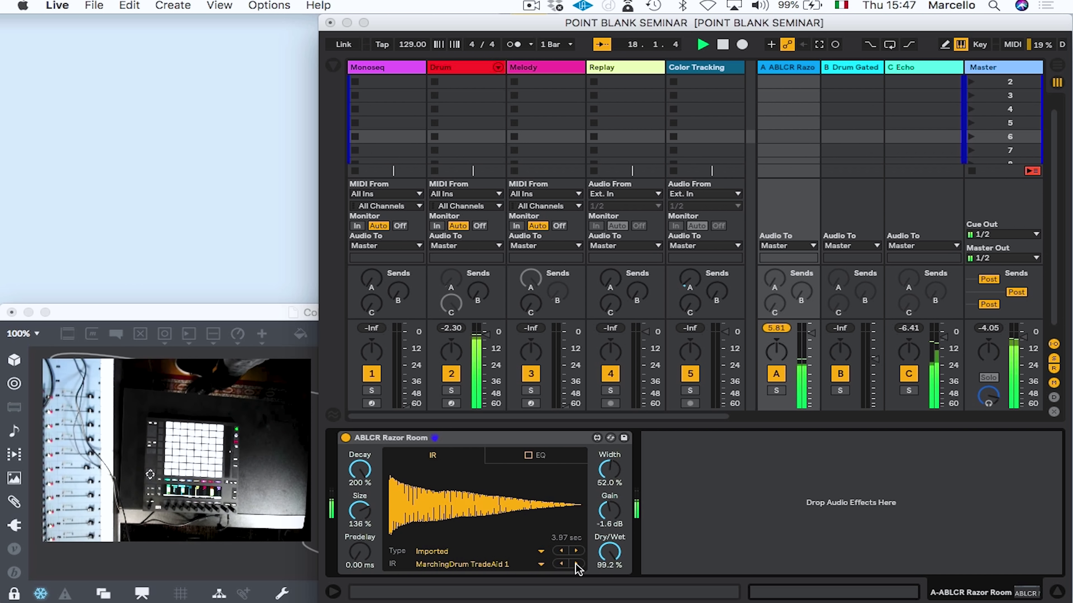
pyautogui.click(539, 552)
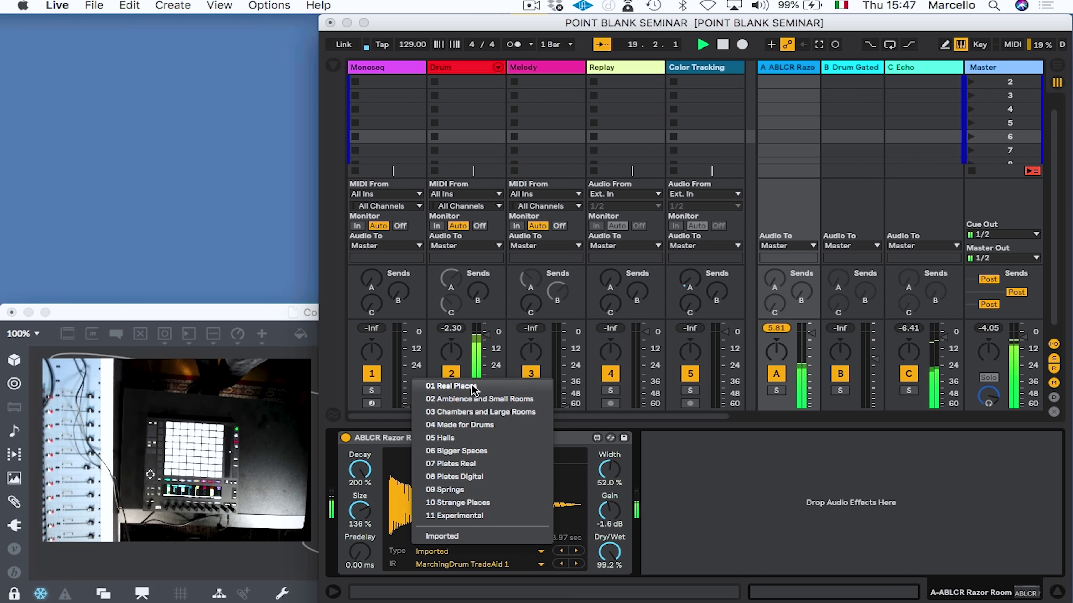
pyautogui.click(479, 384)
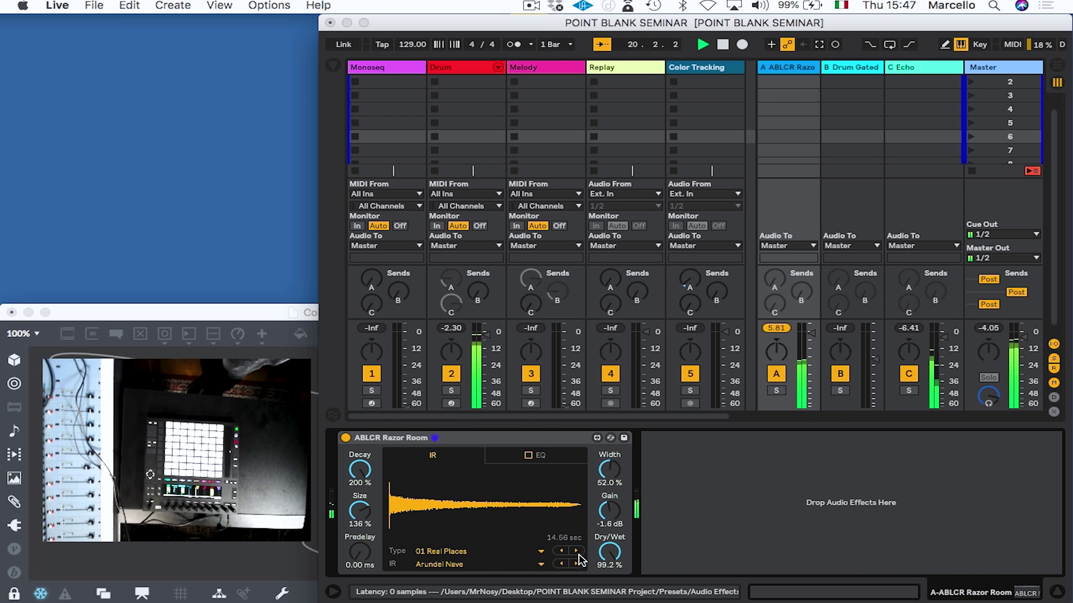
# Switch return A's reverb impulse response to Club Small and set the Melody track's volume to -1.0 dB.
pyautogui.click(577, 563)
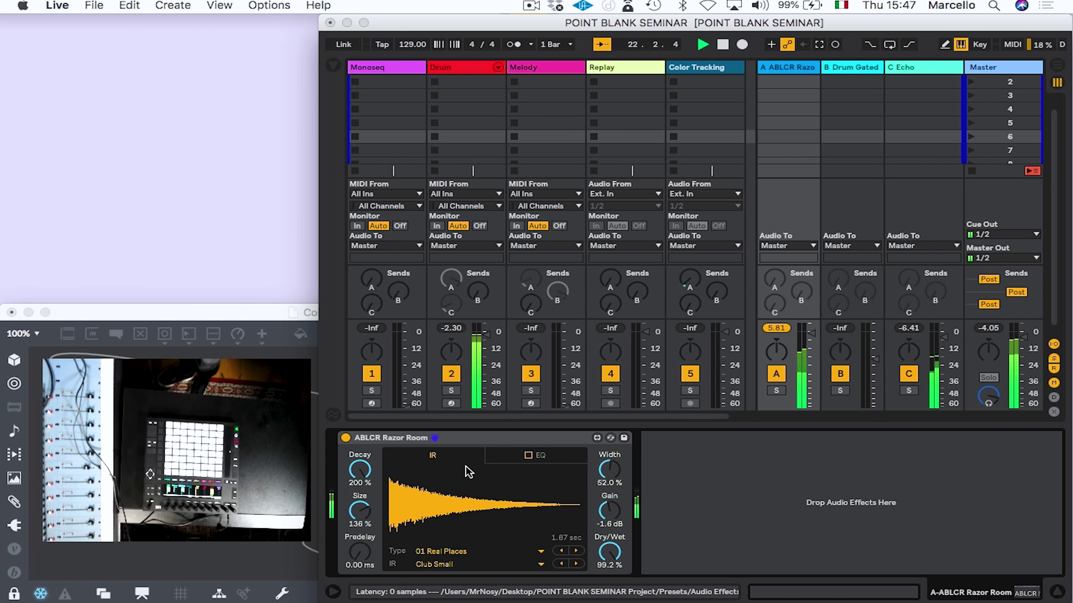
pyautogui.click(558, 381)
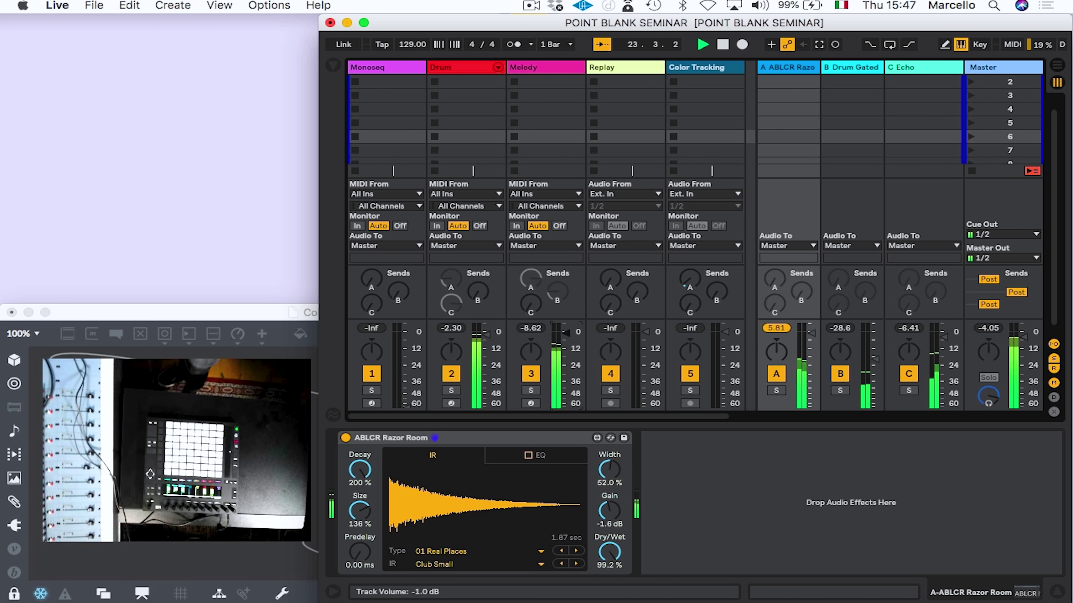
pyautogui.moveTo(559, 337); pyautogui.dragTo(558, 336)
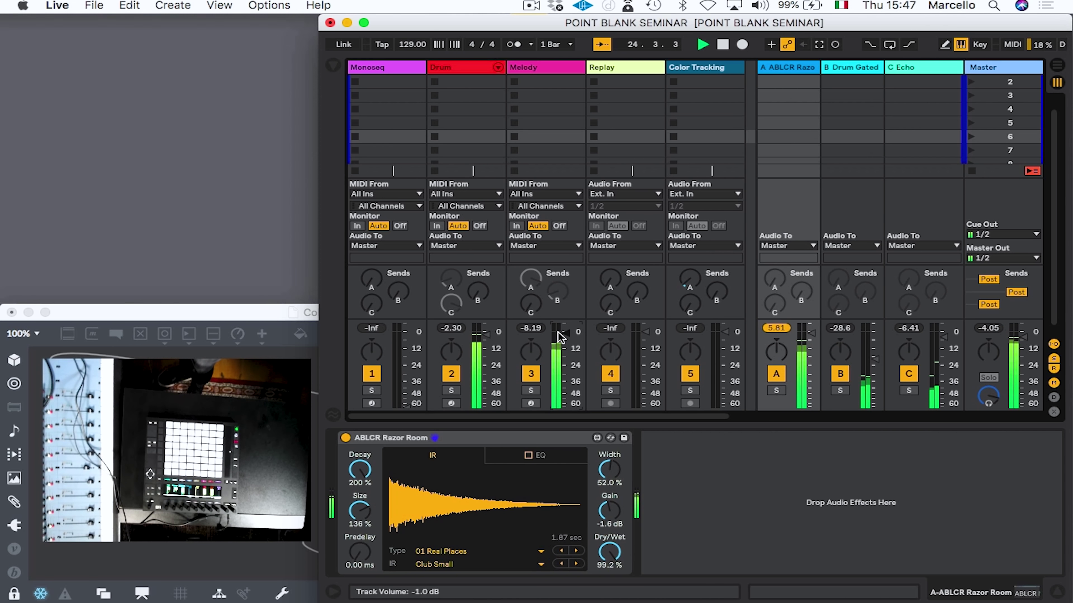
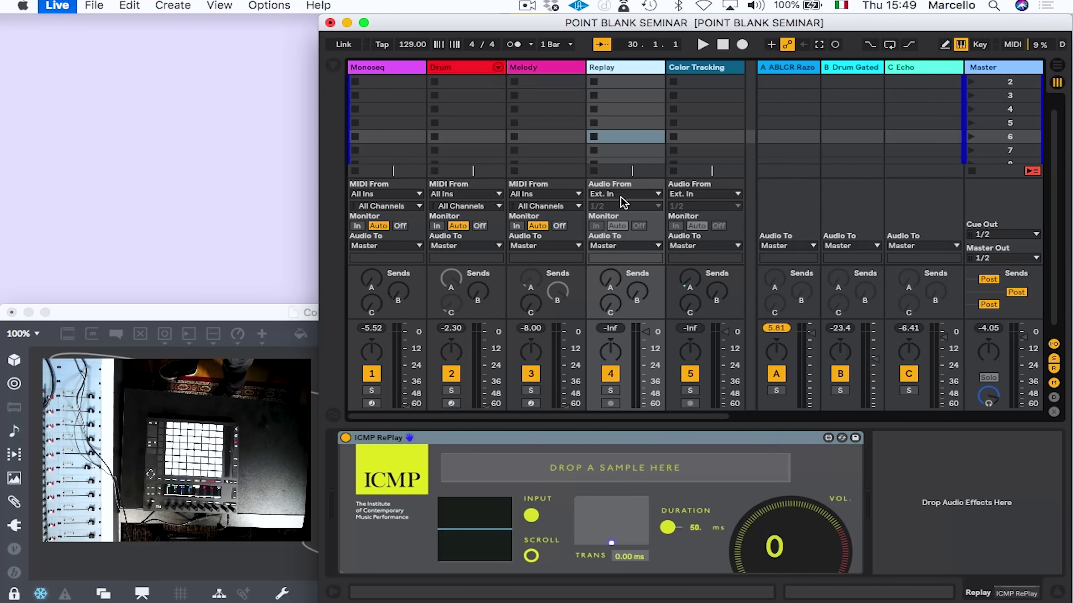
# Enable an audio input device in the preferences and set the Replay track's monitoring to In.
pyautogui.press('super+comma')
pyautogui.click(587, 132)
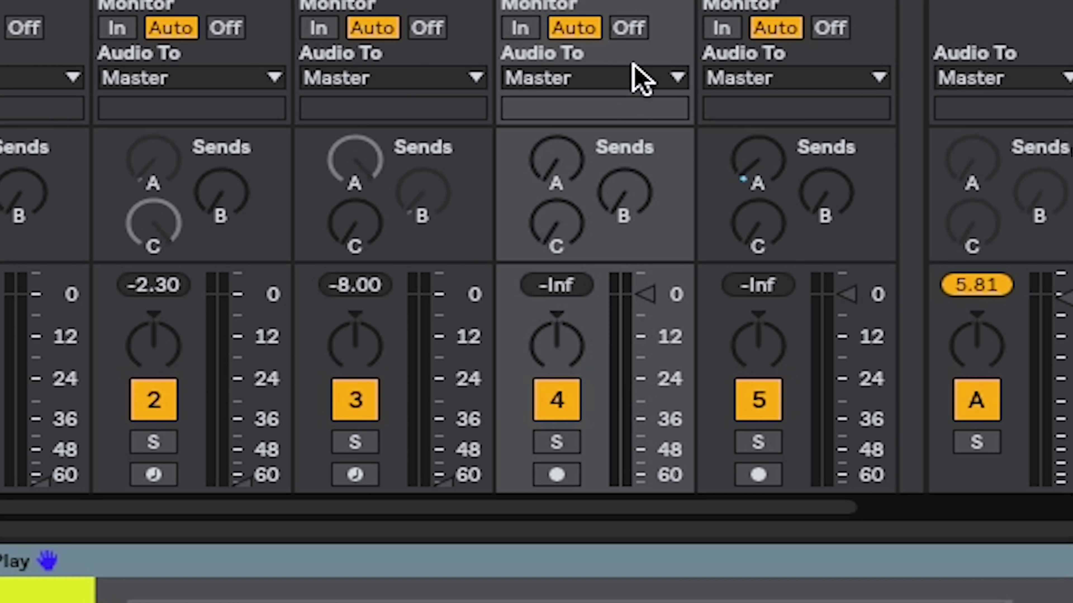
pyautogui.click(526, 29)
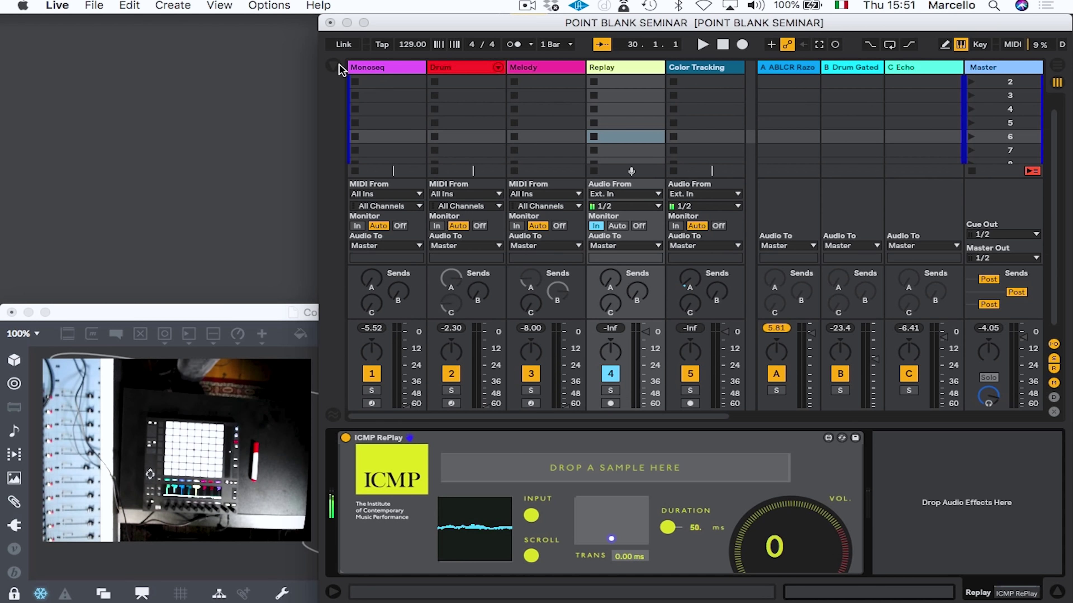
# Insert the Utility audio effect before ICMP RePlay on the Replay track.
pyautogui.click(338, 65)
pyautogui.click(378, 282)
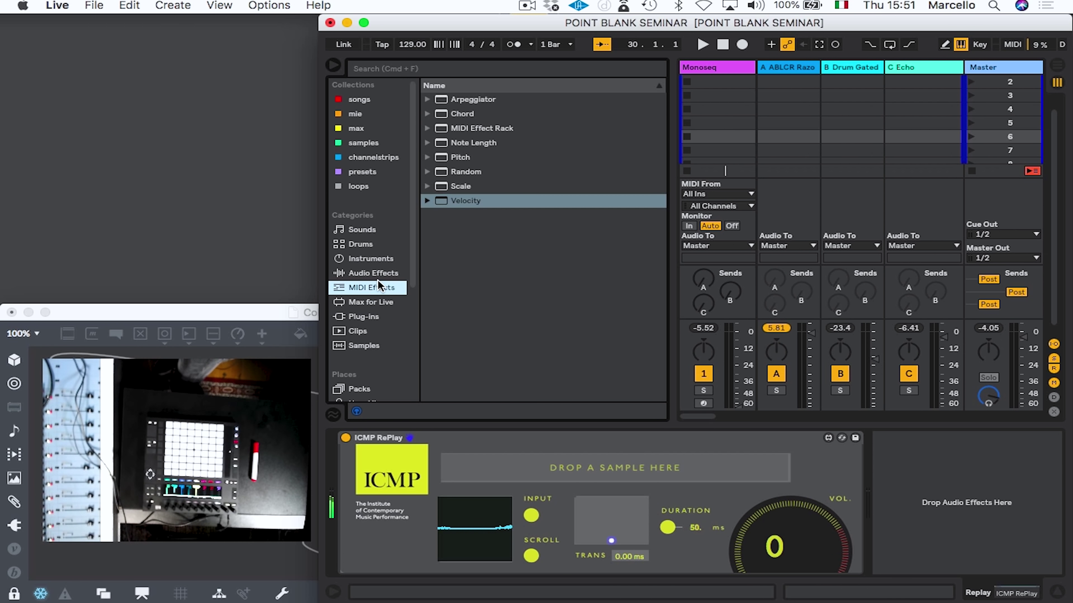
pyautogui.click(376, 272)
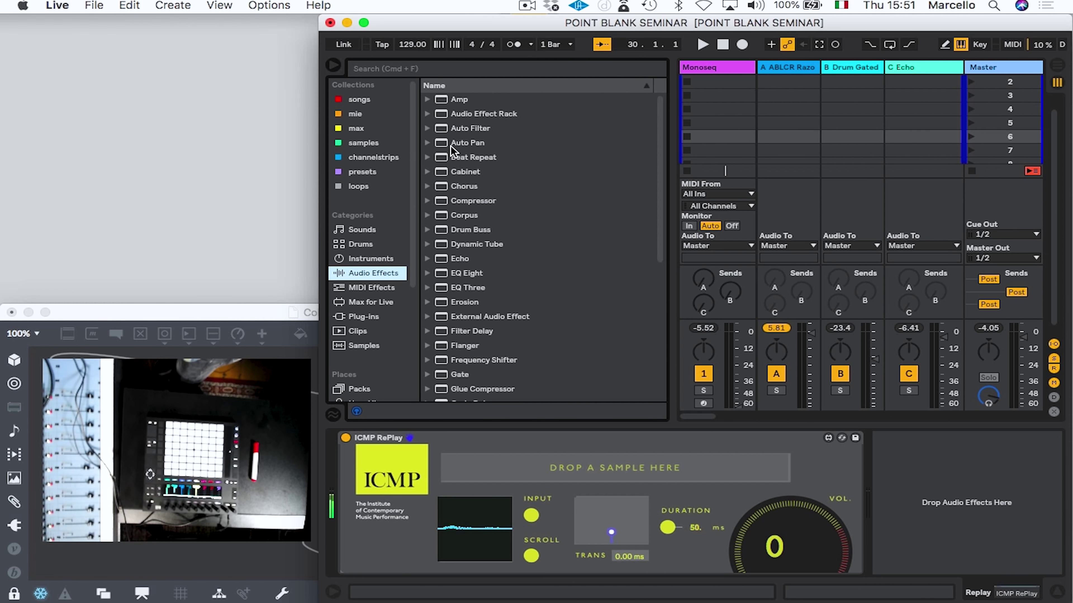
pyautogui.scroll(-6, 473, 376)
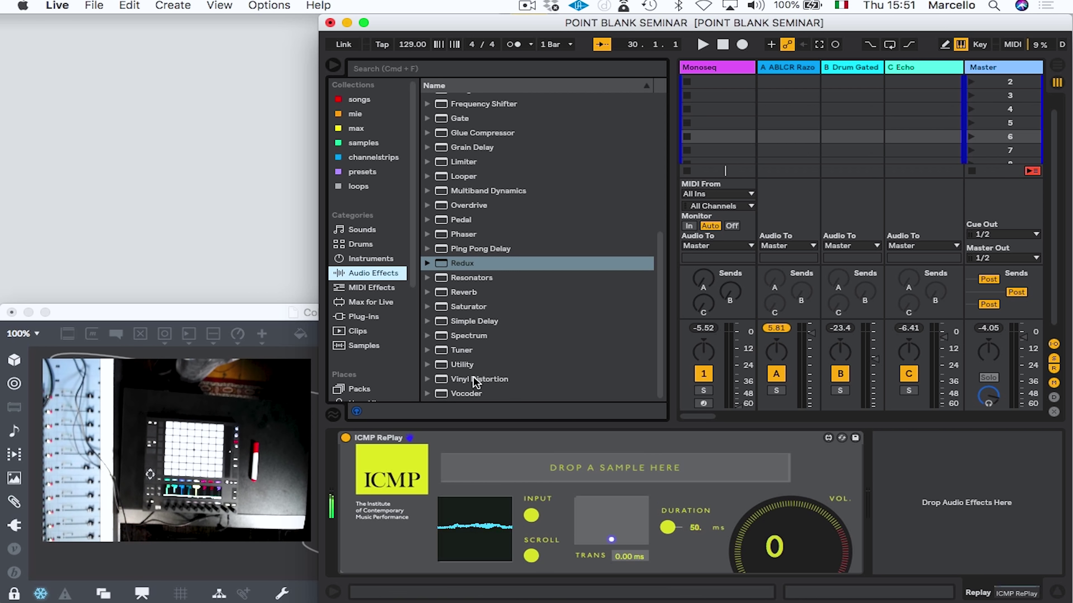
pyautogui.click(461, 364)
pyautogui.moveTo(462, 364); pyautogui.dragTo(373, 521)
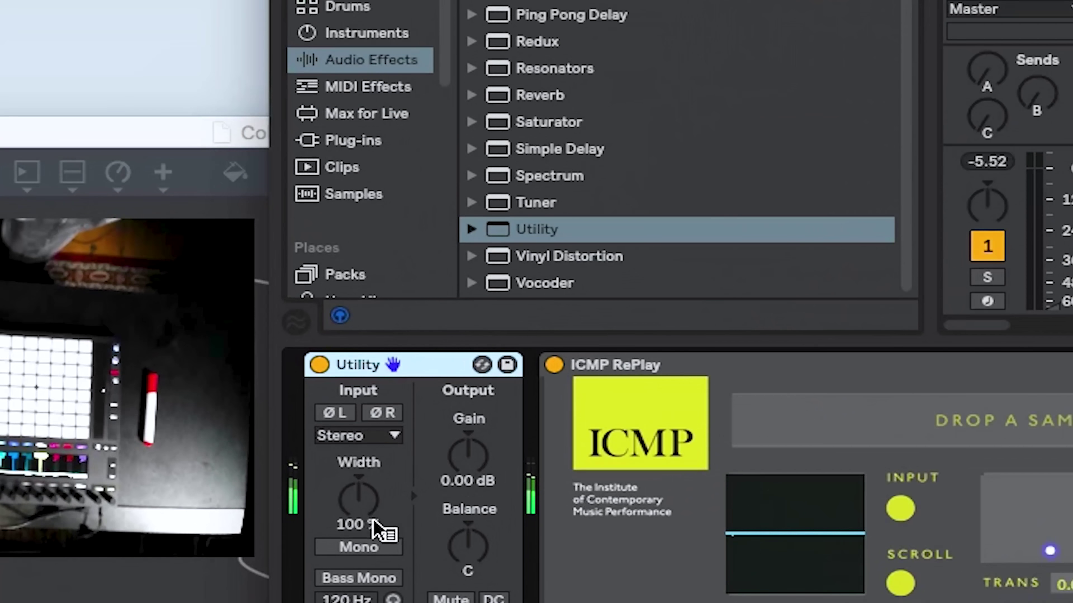
# Adjust the Utility's output Gain while watching the input waveform, ending at 2.22 dB.
pyautogui.moveTo(427, 493); pyautogui.dragTo(459, 471)
pyautogui.rightClick(454, 465)
pyautogui.scroll(-10, 464, 457)
pyautogui.scroll(4, 465, 457)
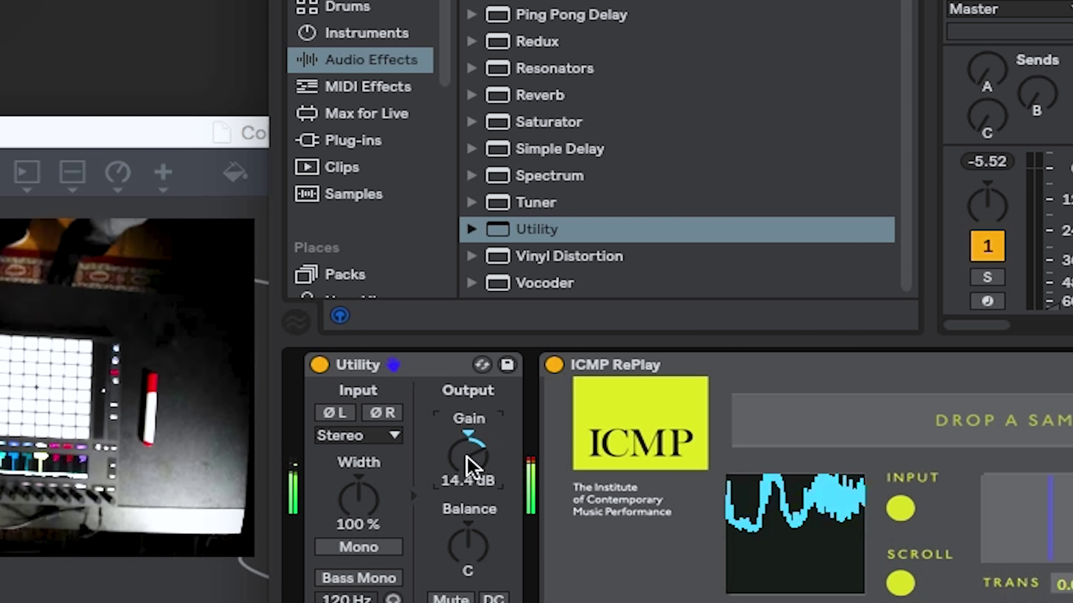
pyautogui.moveTo(466, 456); pyautogui.dragTo(467, 497)
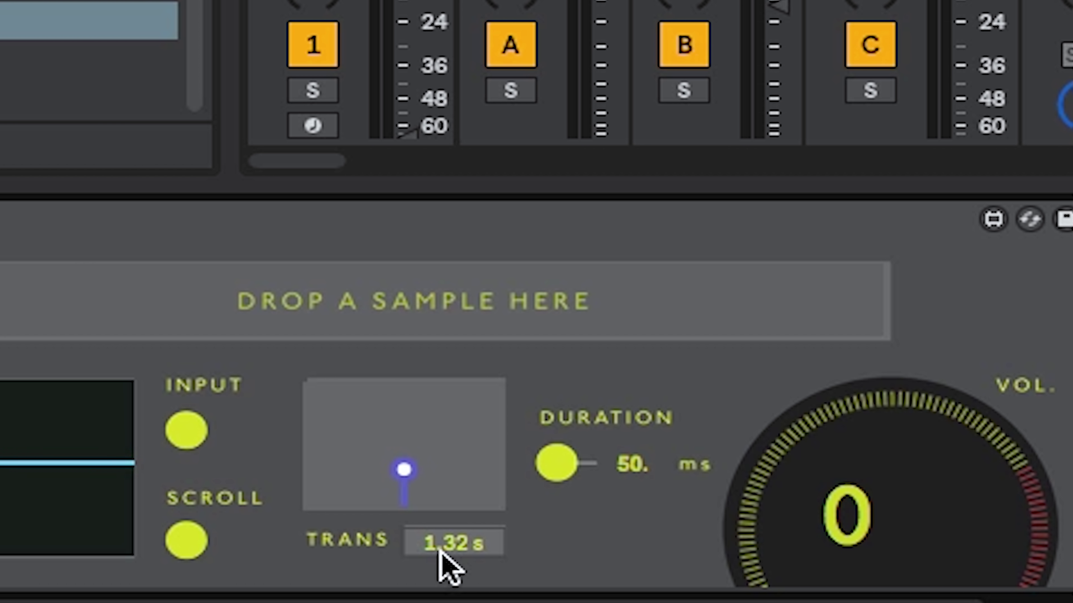
pyautogui.moveTo(444, 533); pyautogui.dragTo(444, 566)
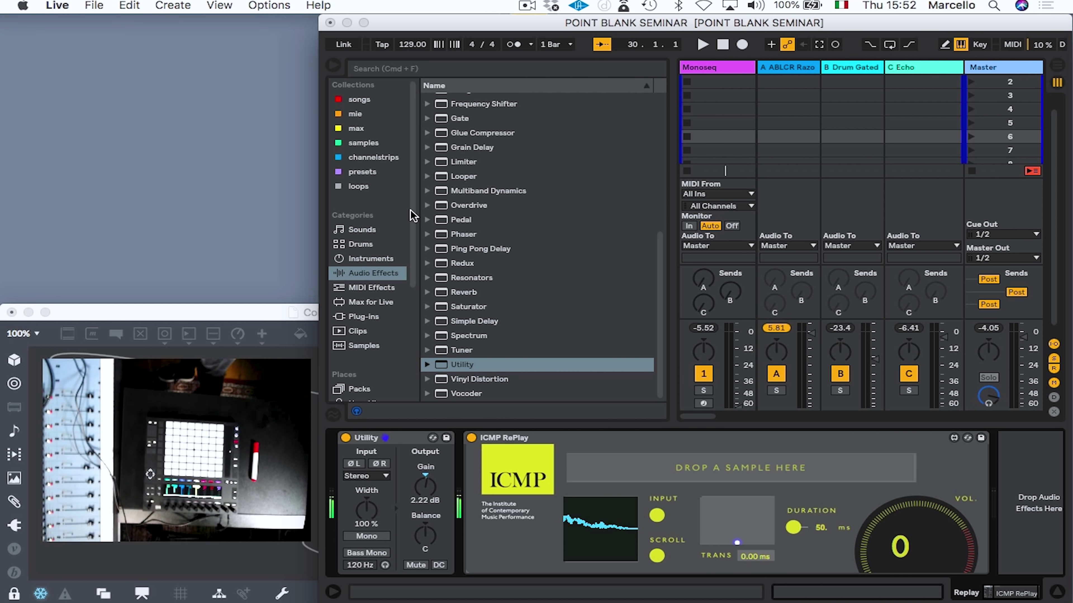
# Browse the drum library to the Kick samples within Drum Hits.
pyautogui.click(364, 346)
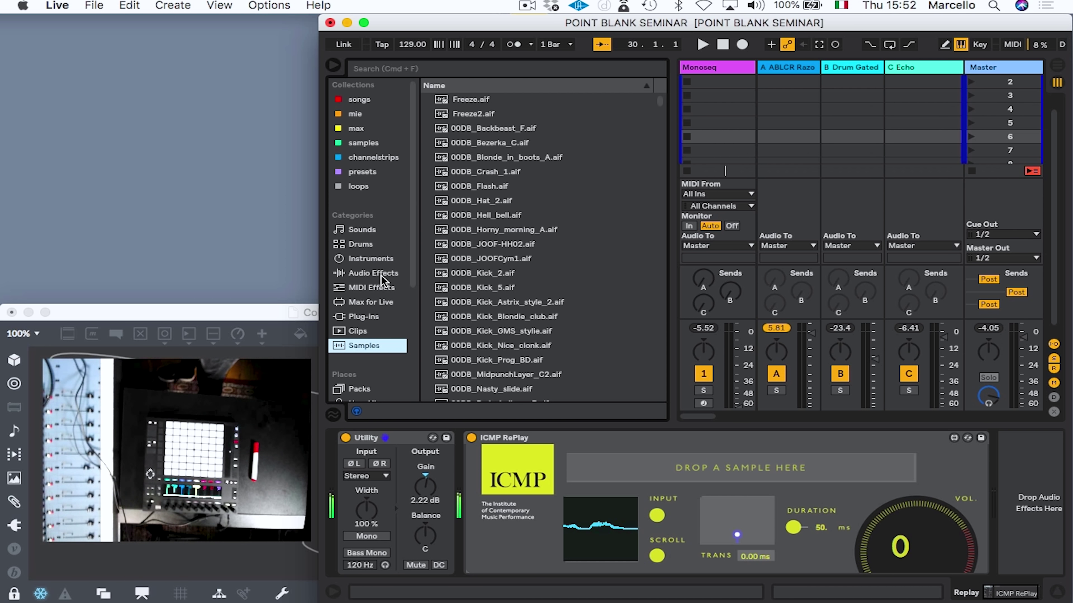
pyautogui.click(367, 245)
pyautogui.click(427, 99)
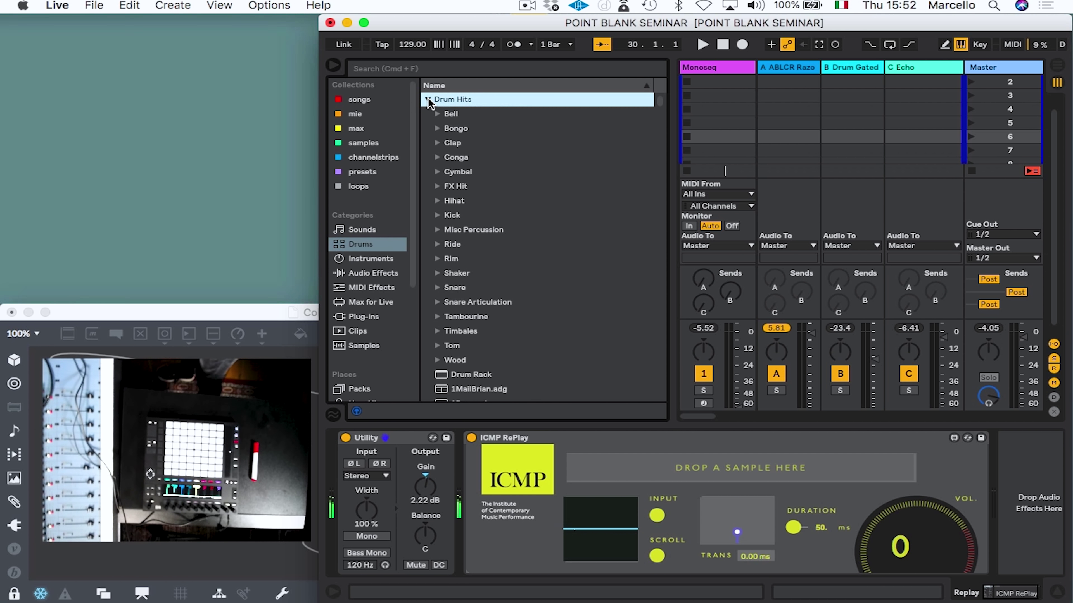
pyautogui.scroll(-5, 442, 232)
pyautogui.scroll(3, 439, 211)
pyautogui.click(436, 187)
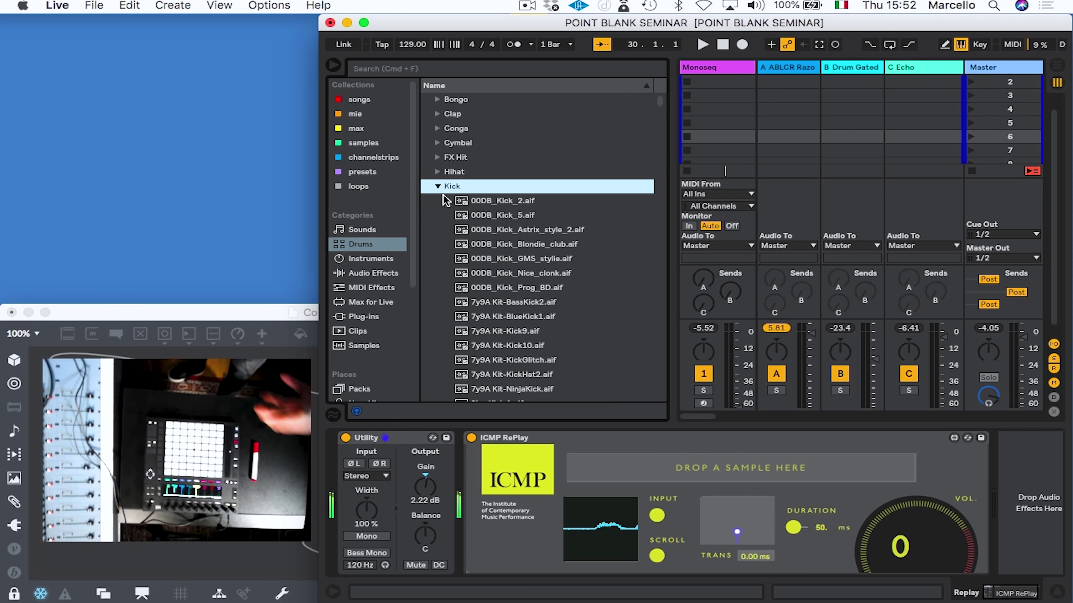
# Audition the kick samples in the list, starting from 00DB_Kick_Blondie_club.aif.
pyautogui.click(507, 243)
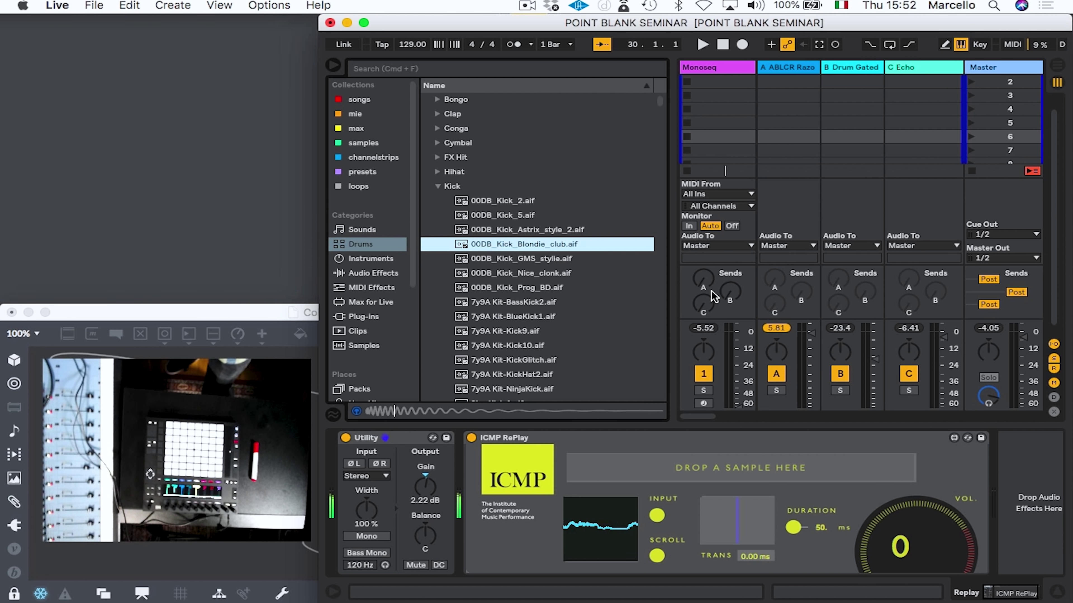
pyautogui.press('Down')
pyautogui.press('Down')
pyautogui.press('Down')
pyautogui.press('Down')
pyautogui.press('Down')
pyautogui.press('Down')
pyautogui.press('Down')
pyautogui.press('Down')
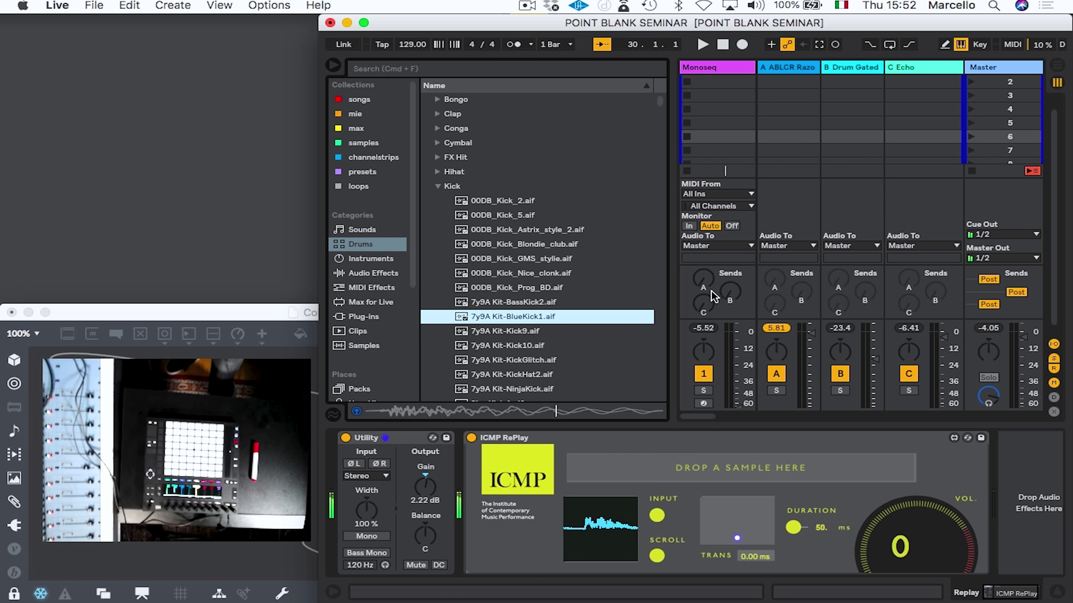
pyautogui.press('Up')
pyautogui.press('Up')
pyautogui.press('Up')
pyautogui.press('Up')
pyautogui.press('Up')
pyautogui.press('Up')
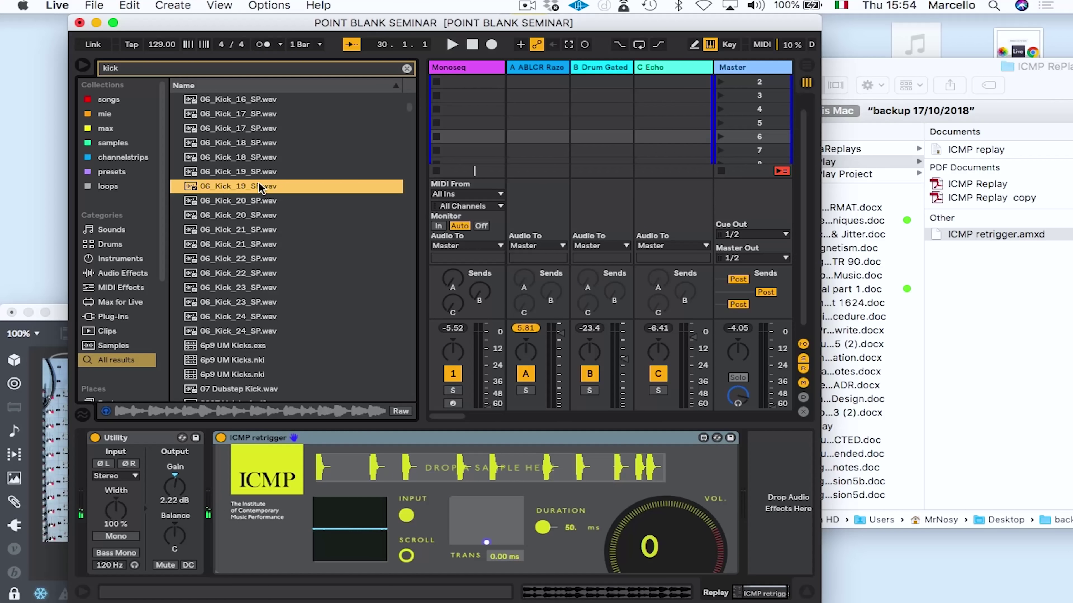
# Load a kick sample into ICMP retrigger and search the browser for "kick" to find another sample.
pyautogui.moveTo(468, 471); pyautogui.dragTo(466, 471)
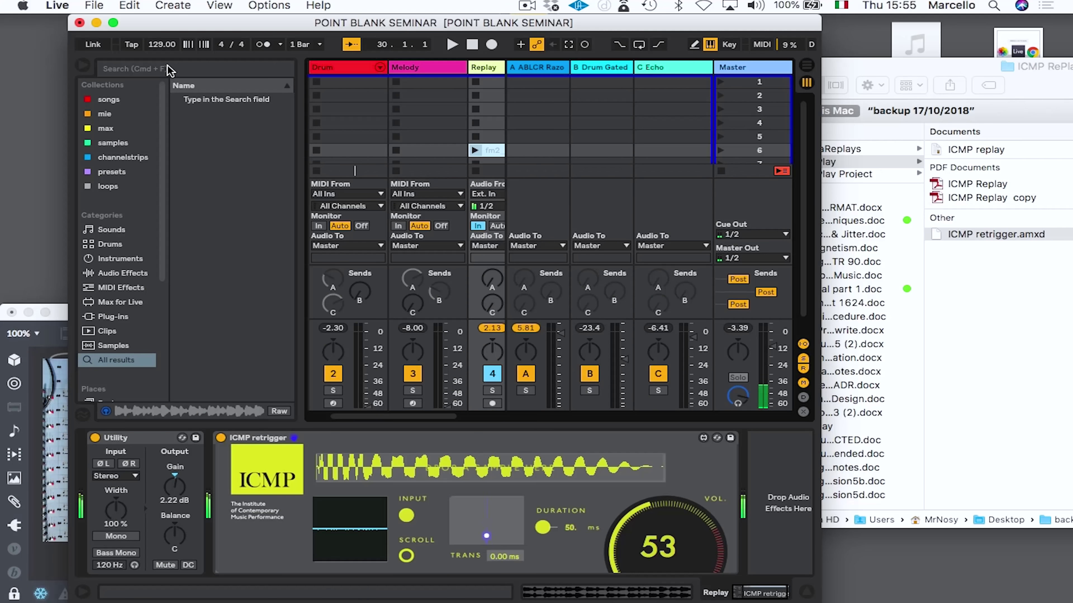
pyautogui.click(169, 69)
pyautogui.write('k')
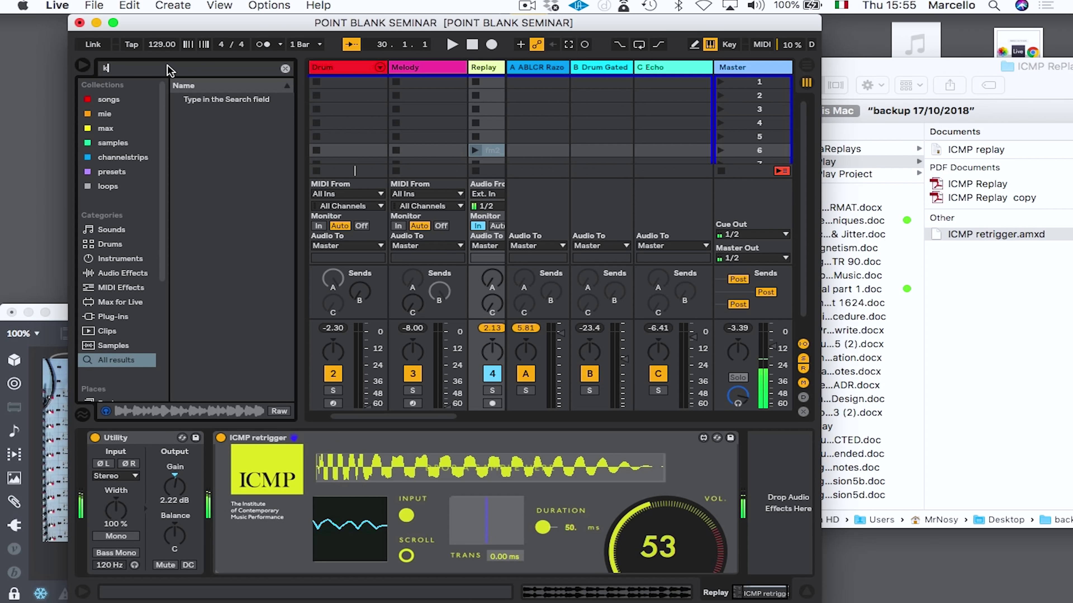
pyautogui.write('ick')
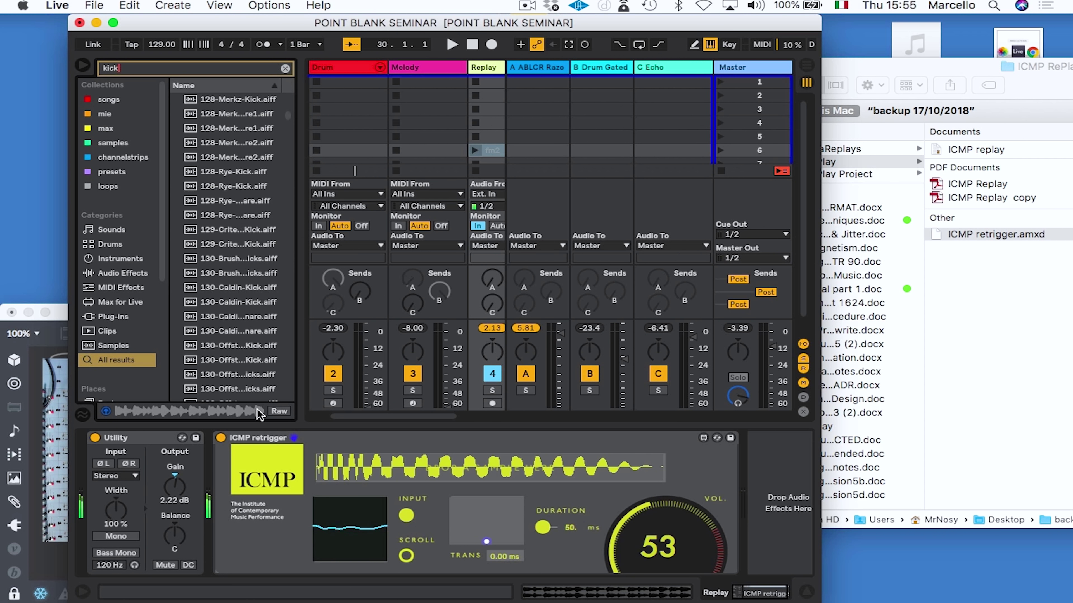
pyautogui.scroll(-5, 257, 218)
pyautogui.moveTo(280, 143); pyautogui.dragTo(284, 427)
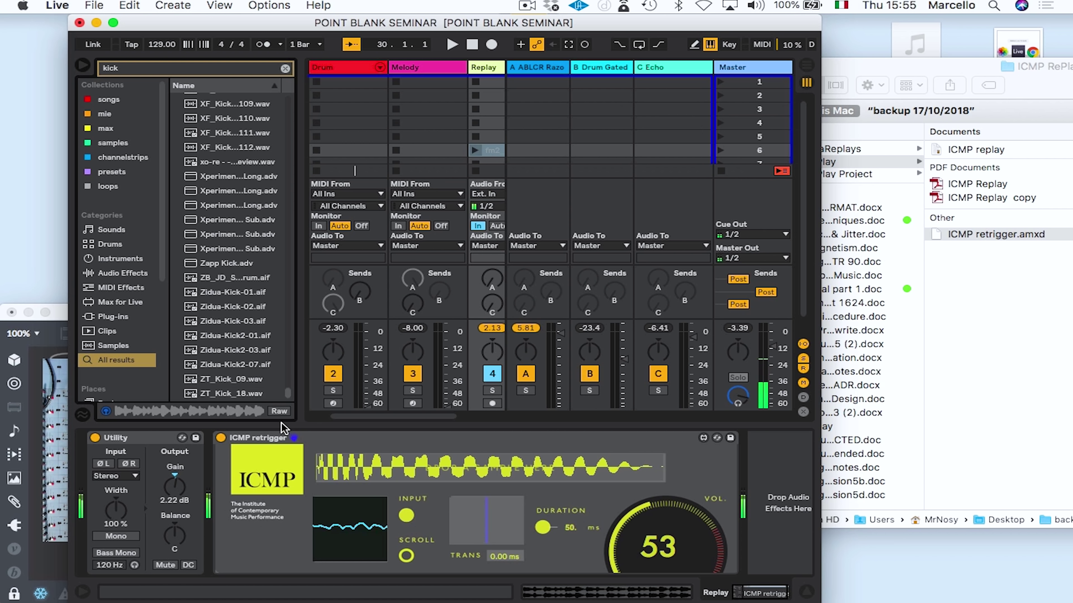
pyautogui.scroll(10, 283, 386)
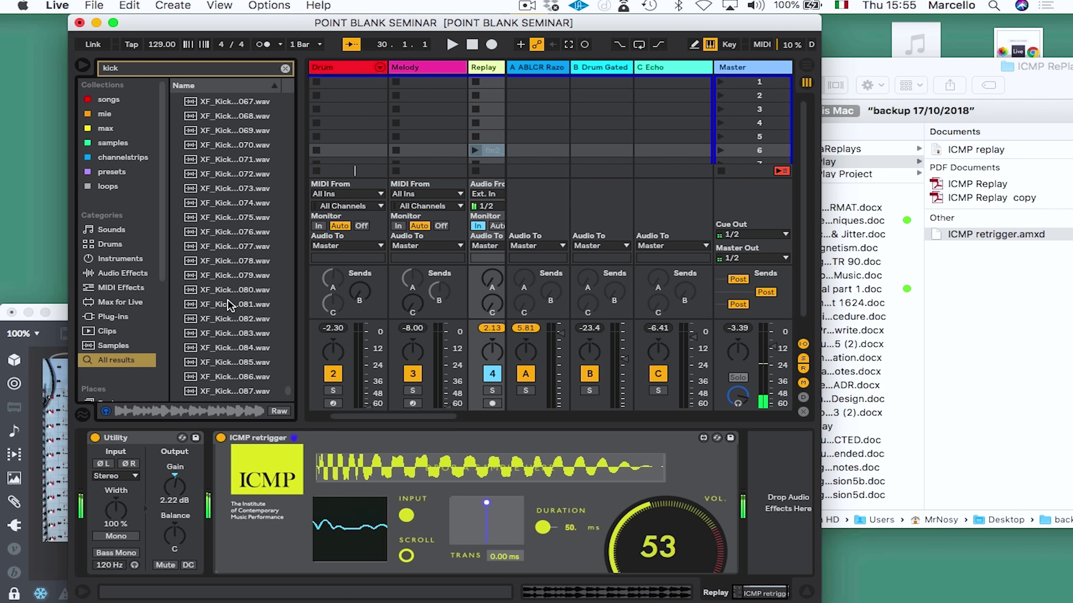
pyautogui.scroll(-10, 228, 305)
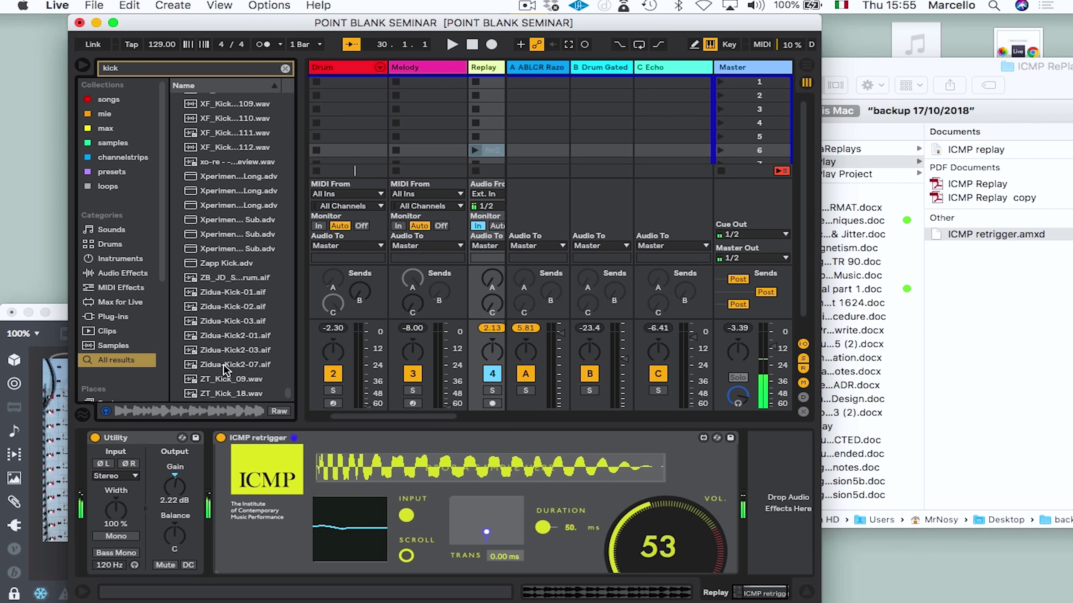
# Place the xo-re Samplepack preview sample in the Replay track's first clip slot.
pyautogui.moveTo(220, 158); pyautogui.dragTo(413, 143)
pyautogui.moveTo(477, 88); pyautogui.dragTo(476, 87)
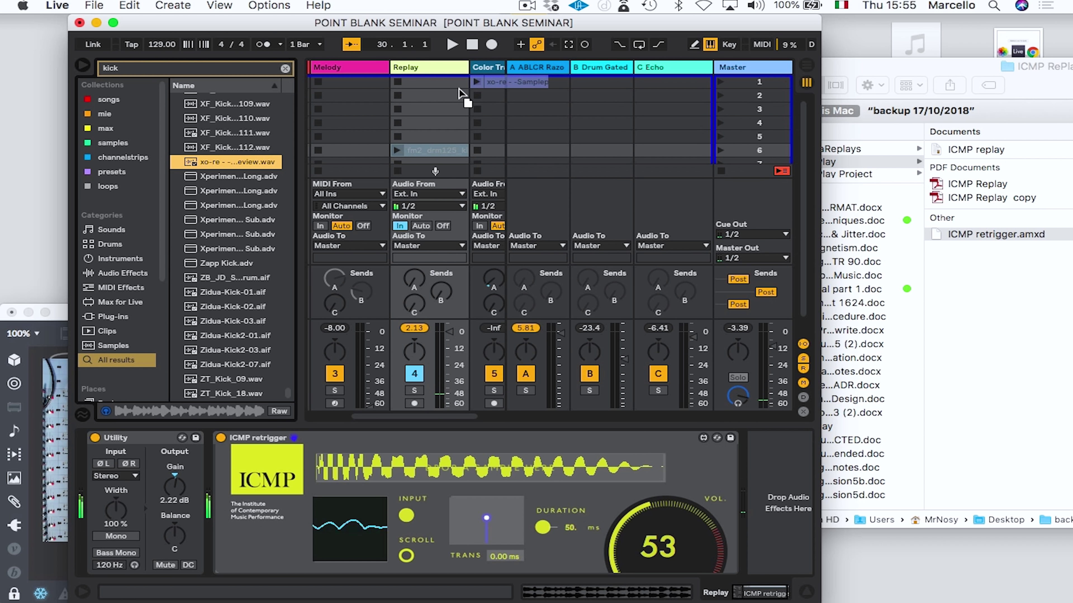
pyautogui.click(441, 87)
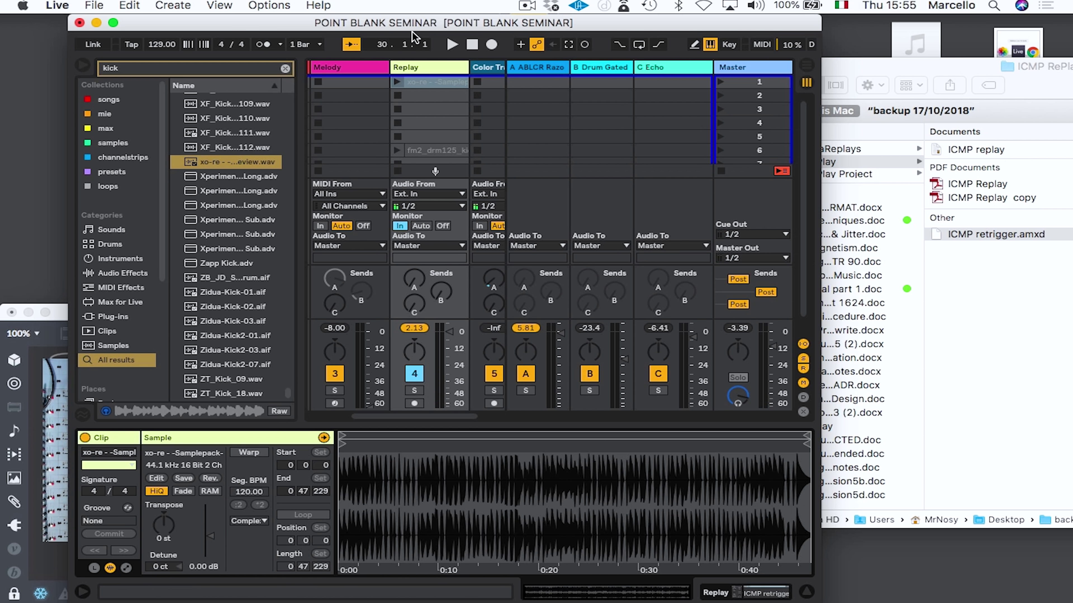
# Show the Replay track's devices, launch its xo-re clip and switch the track's monitoring to Auto.
pyautogui.click(414, 68)
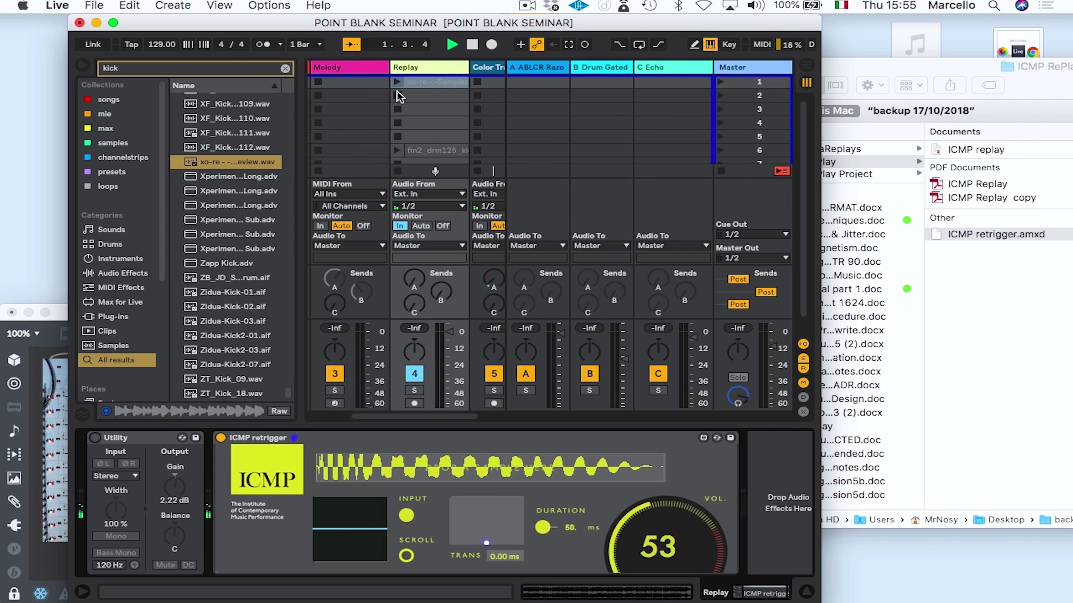
pyautogui.click(397, 82)
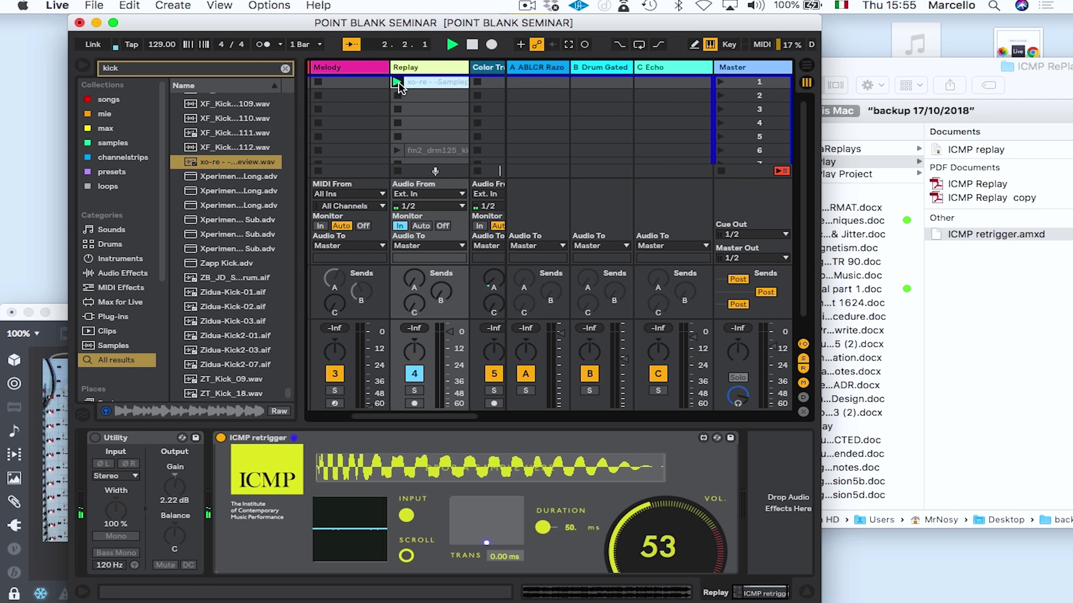
pyautogui.click(430, 225)
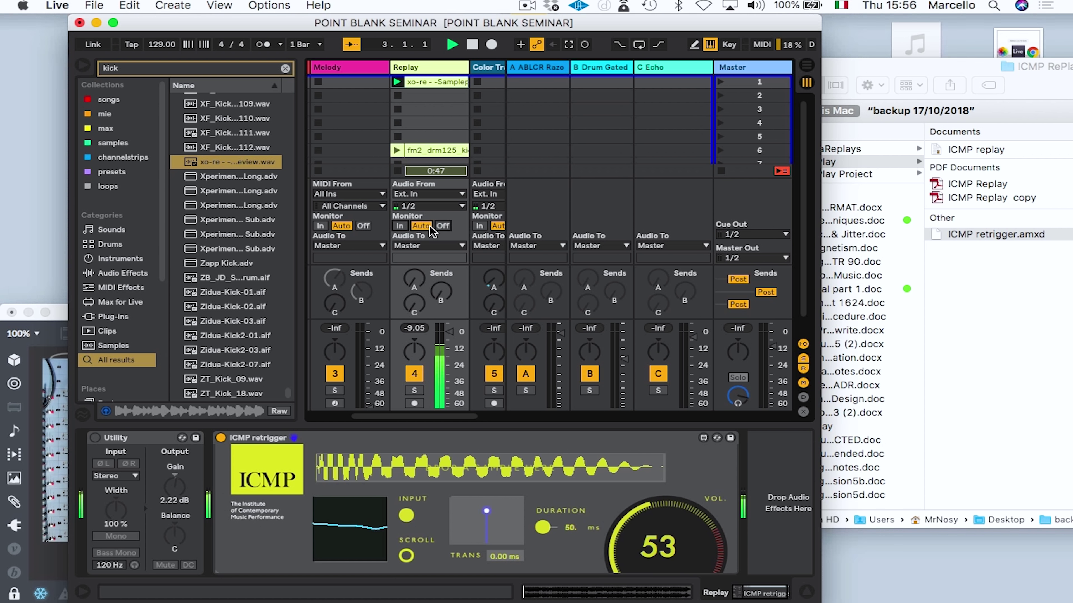
pyautogui.click(221, 439)
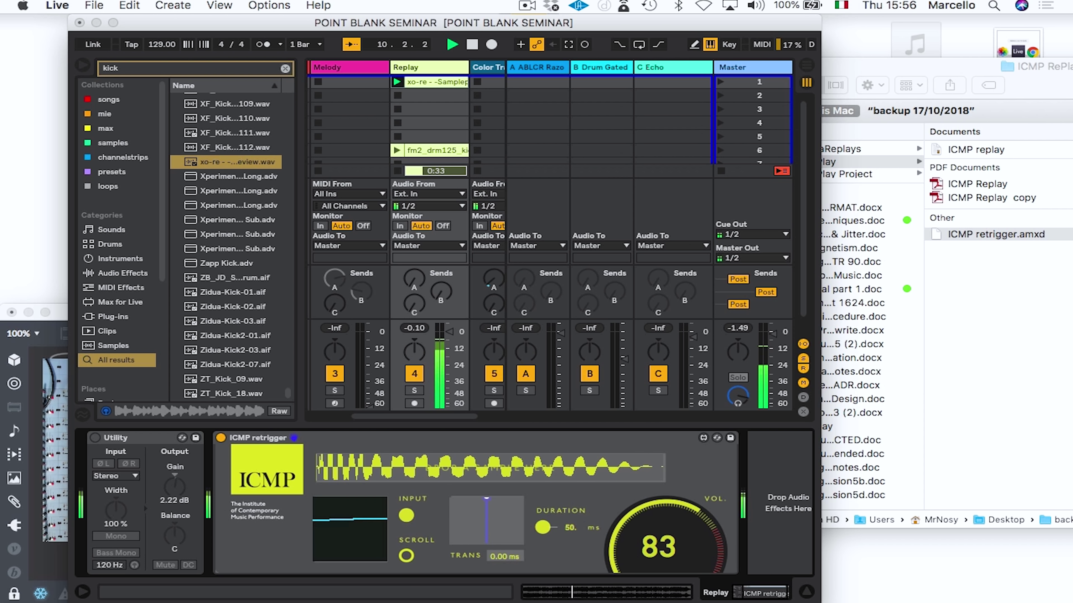
# Load XF_KickHall01.wav from the kick search results into the ICMP retrigger's sample slot.
pyautogui.click(302, 401)
pyautogui.scroll(7, 228, 169)
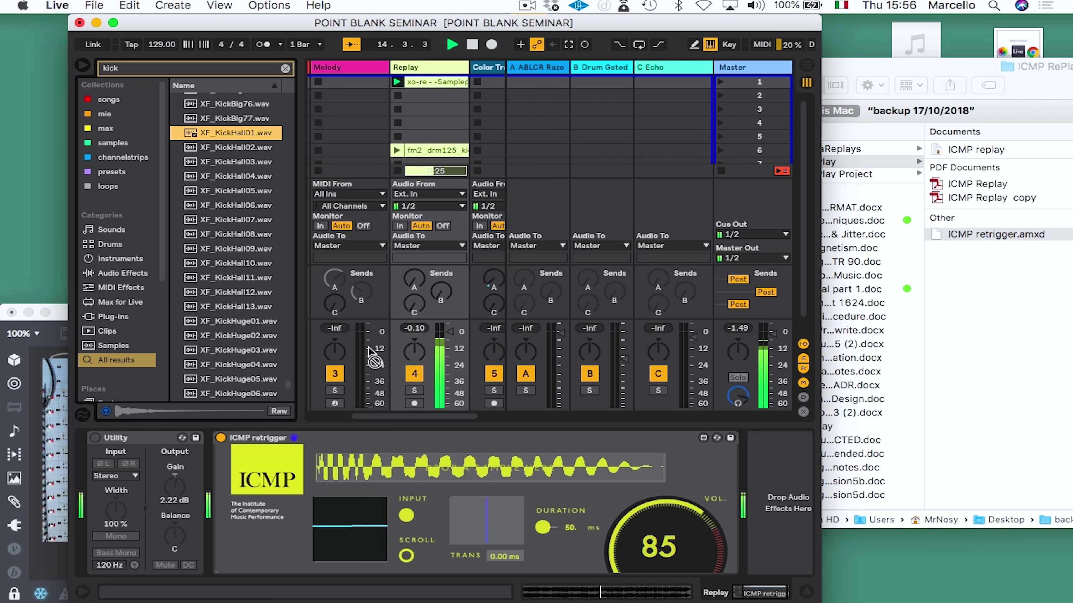
pyautogui.moveTo(388, 431); pyautogui.dragTo(396, 475)
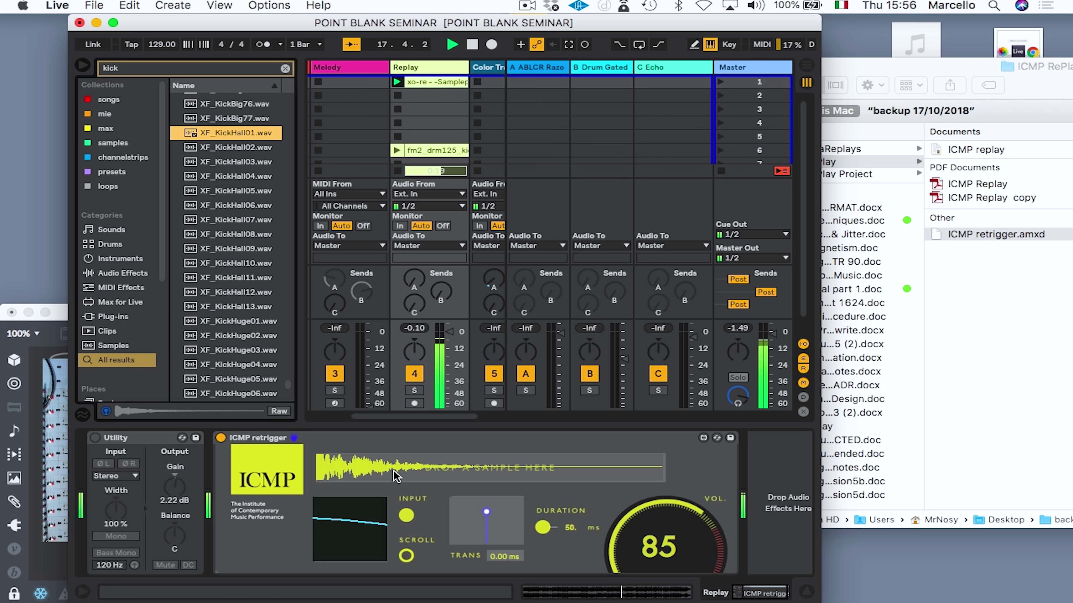
# Examine the individual kick hits in the xo-re clip's waveform at close range.
pyautogui.click(428, 82)
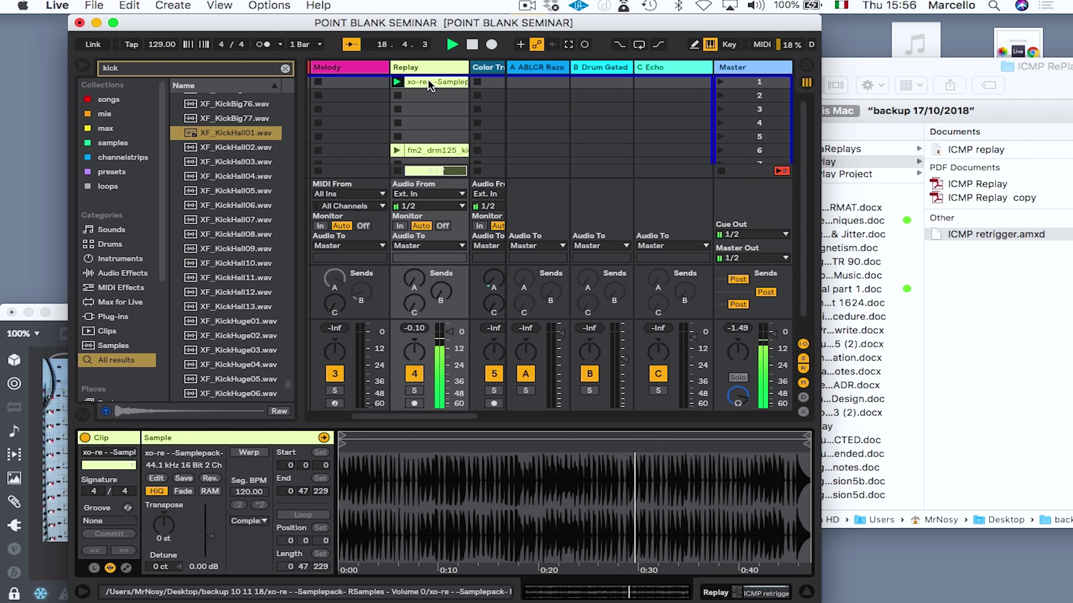
pyautogui.press('+')
pyautogui.press('+')
pyautogui.press('+')
pyautogui.press('+')
pyautogui.press('+')
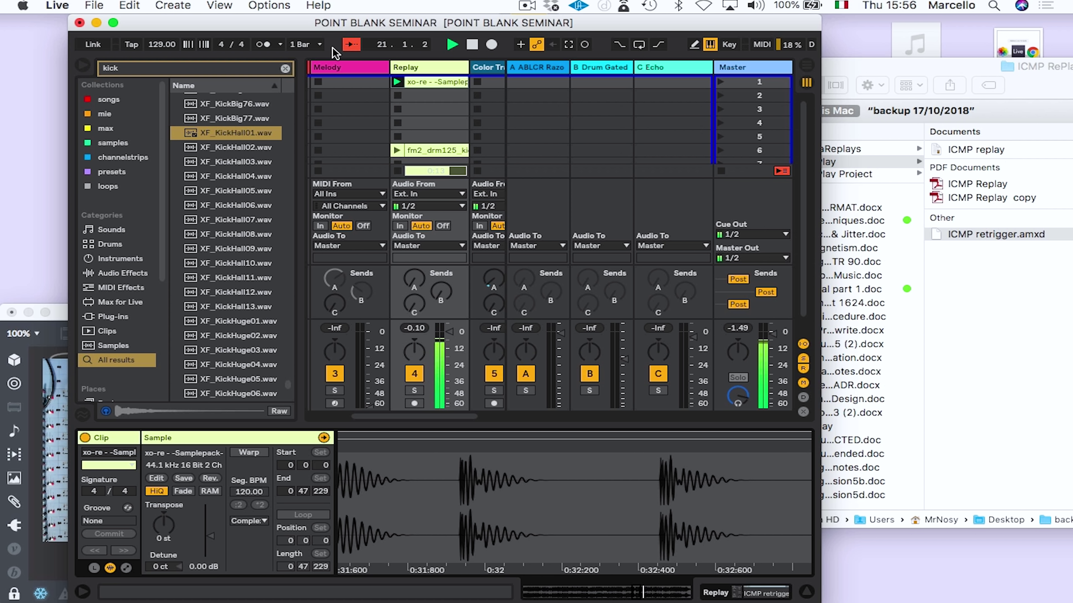
# Re-enable playback Follow and move the Color Tracking Device patch window clear of the Live set's device area.
pyautogui.click(350, 46)
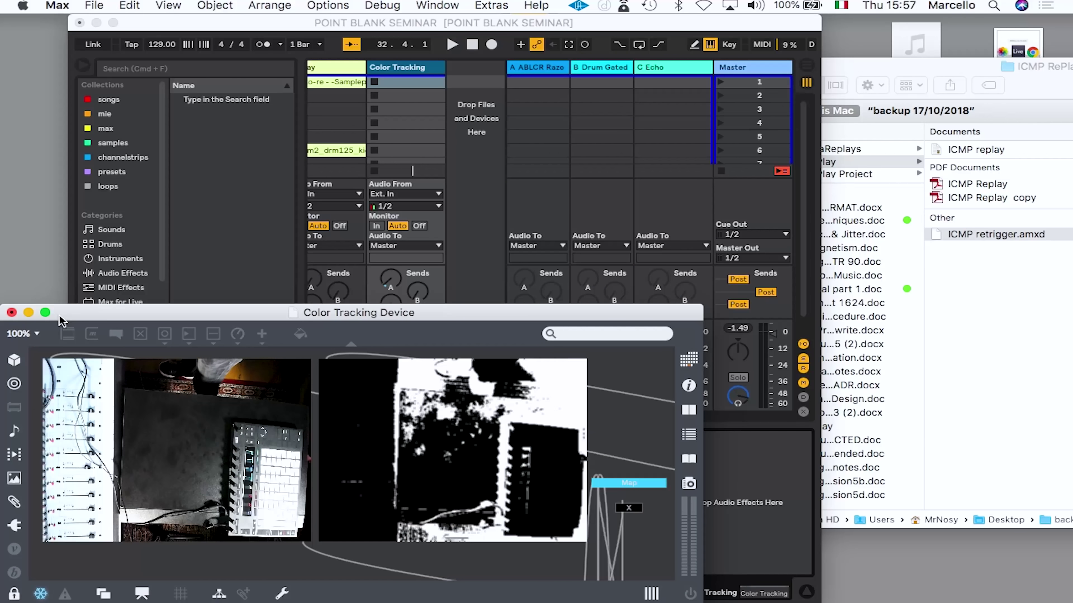
pyautogui.moveTo(220, 319); pyautogui.dragTo(700, 275)
pyautogui.click(225, 28)
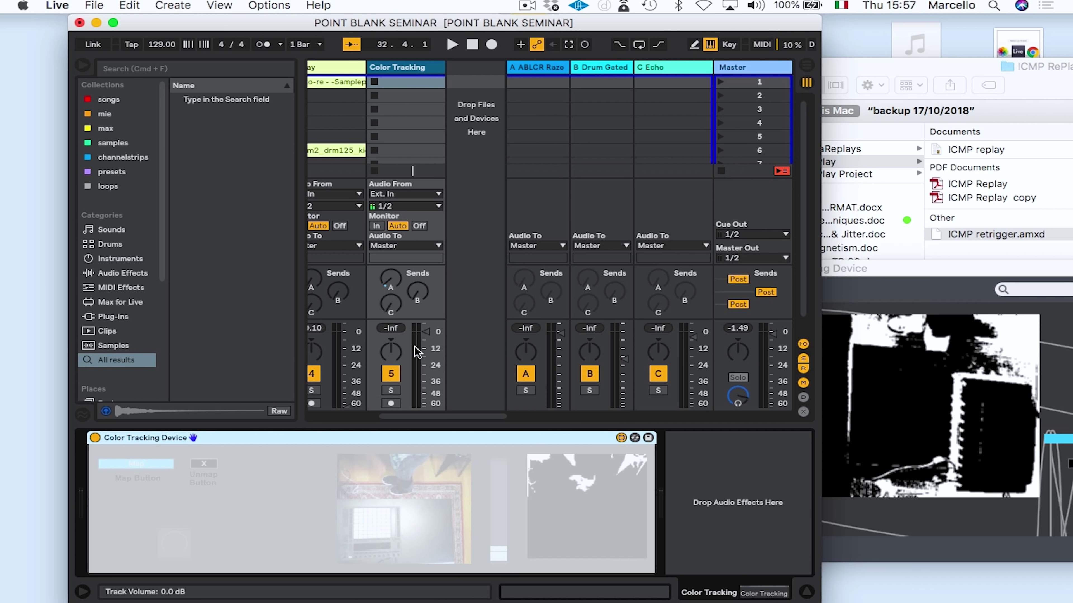
# Show the Monoseq track's devices and switch off the LFO device at the end of its chain.
pyautogui.hscroll(-3, 361, 305)
pyautogui.scroll(-2, 362, 305)
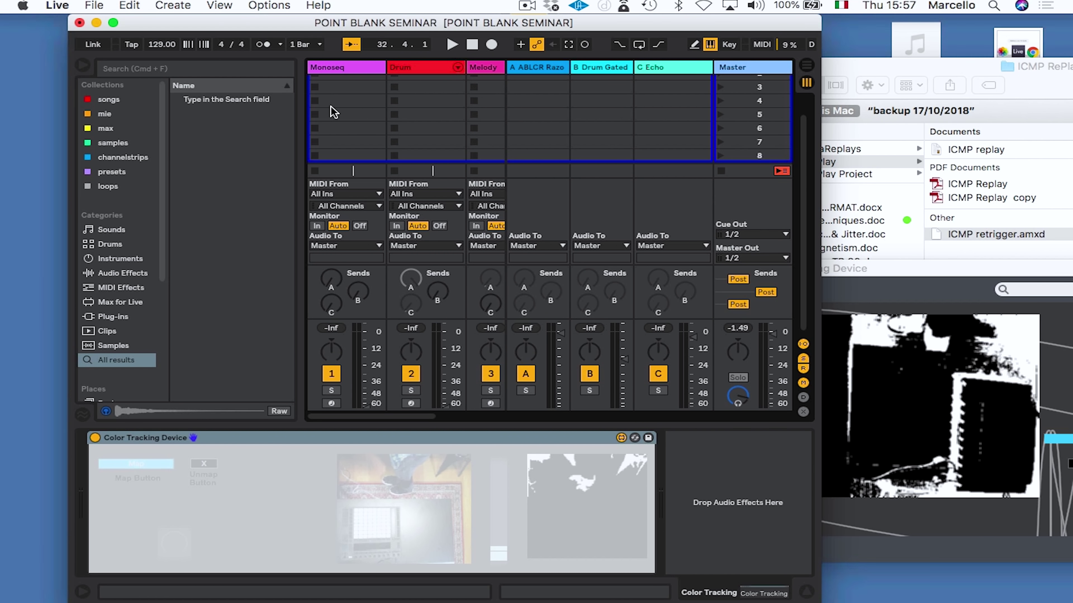
pyautogui.click(343, 68)
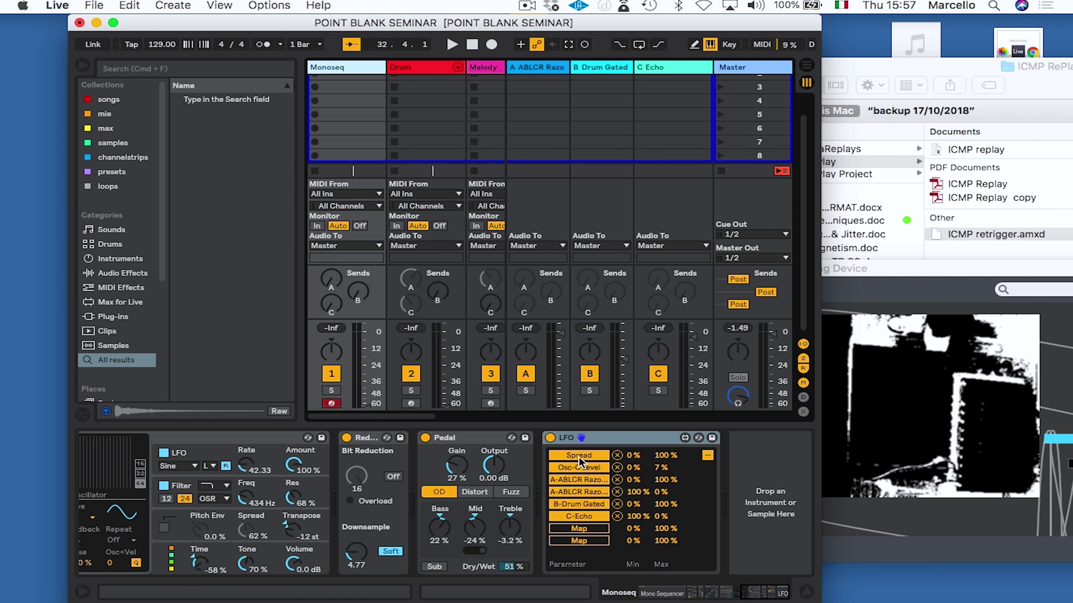
pyautogui.click(550, 437)
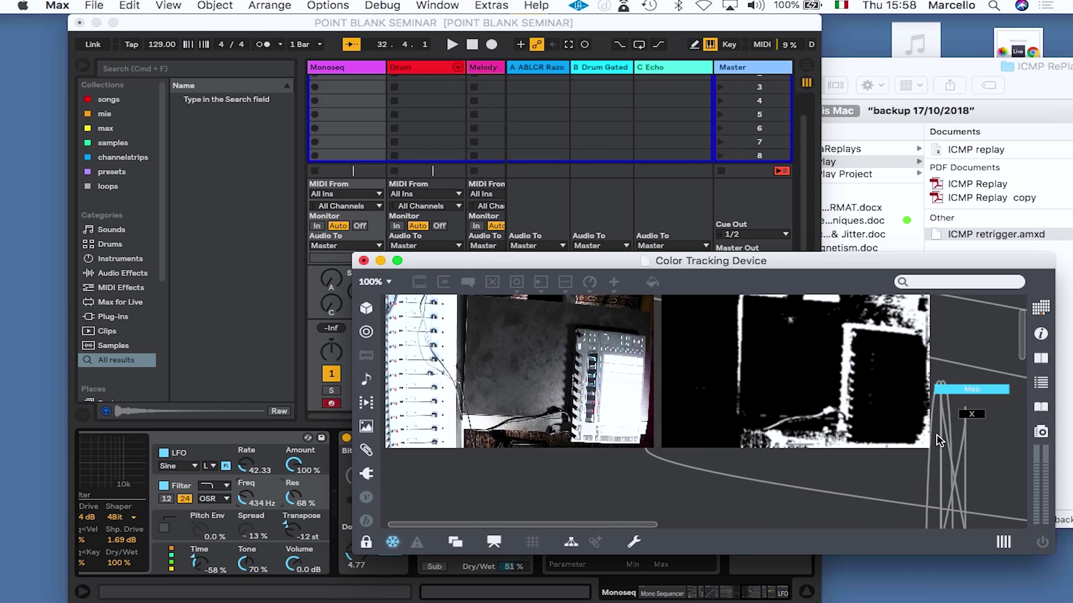
# Map Operator's filter frequency on the Monoseq track to the Color Tracking Device, clearing the first mapping and assigning it again.
pyautogui.scroll(-10, 937, 434)
pyautogui.scroll(1, 939, 441)
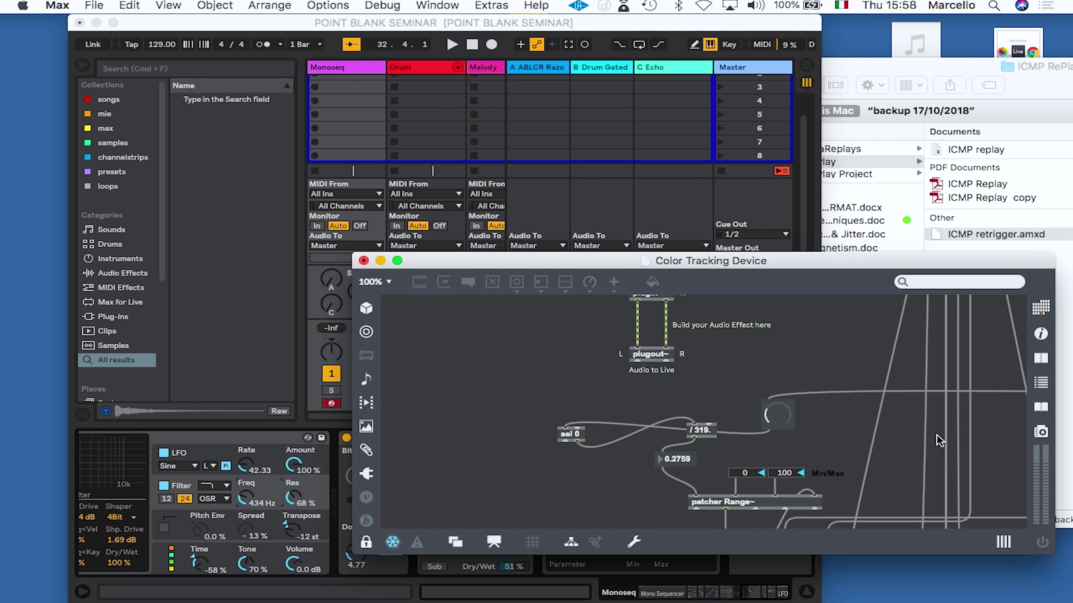
pyautogui.scroll(10, 939, 439)
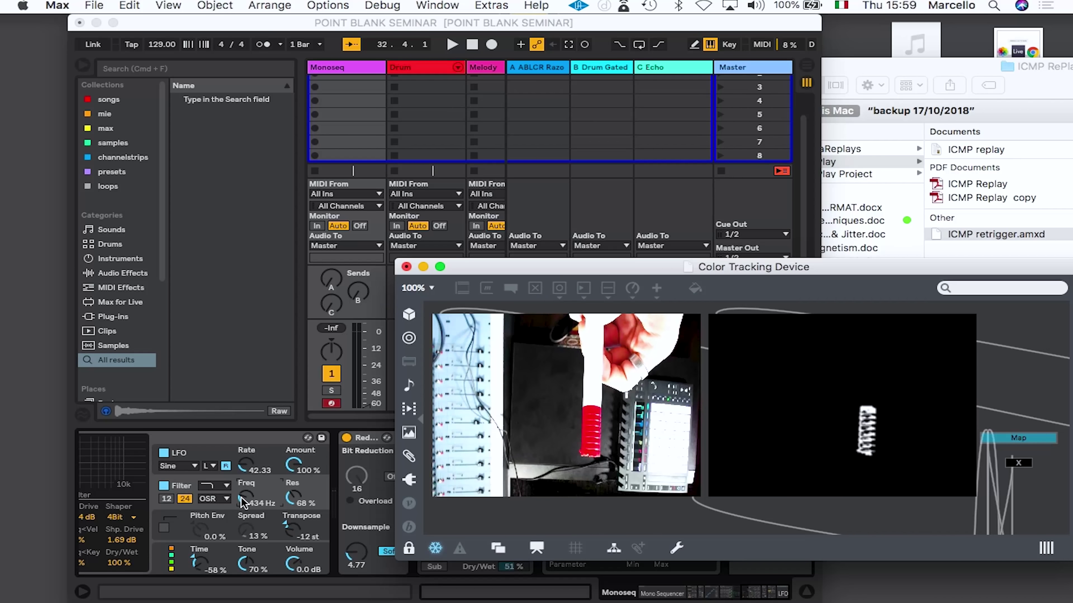
pyautogui.click(241, 498)
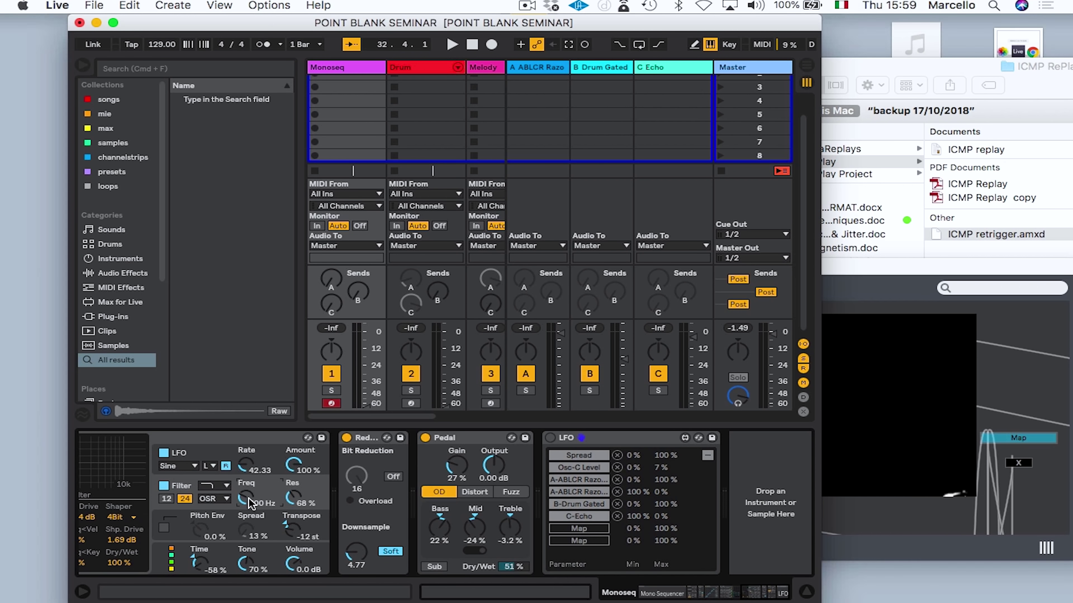
pyautogui.click(1016, 463)
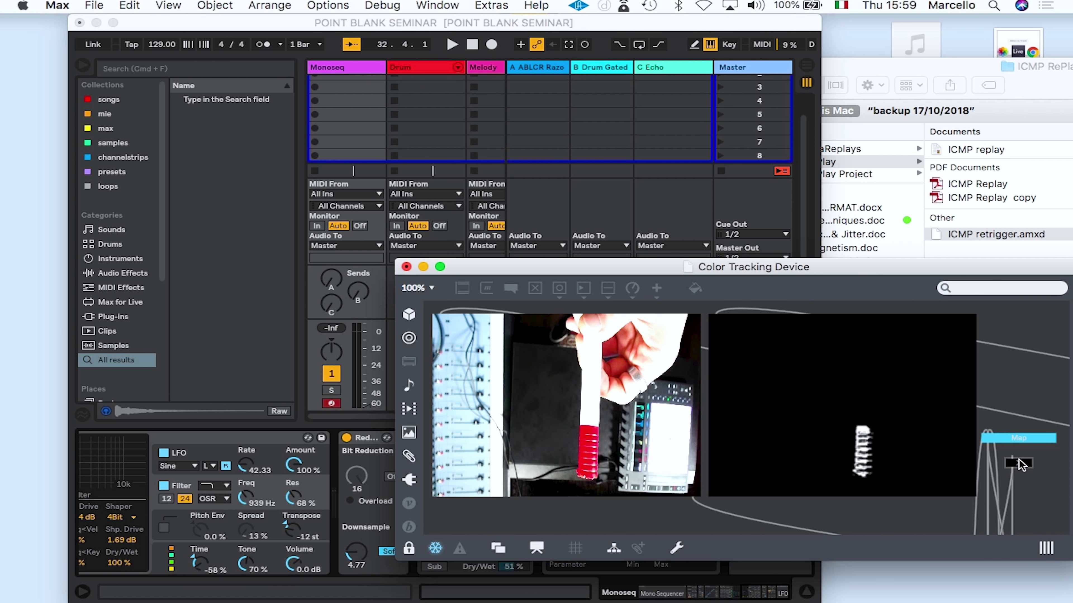
pyautogui.click(252, 500)
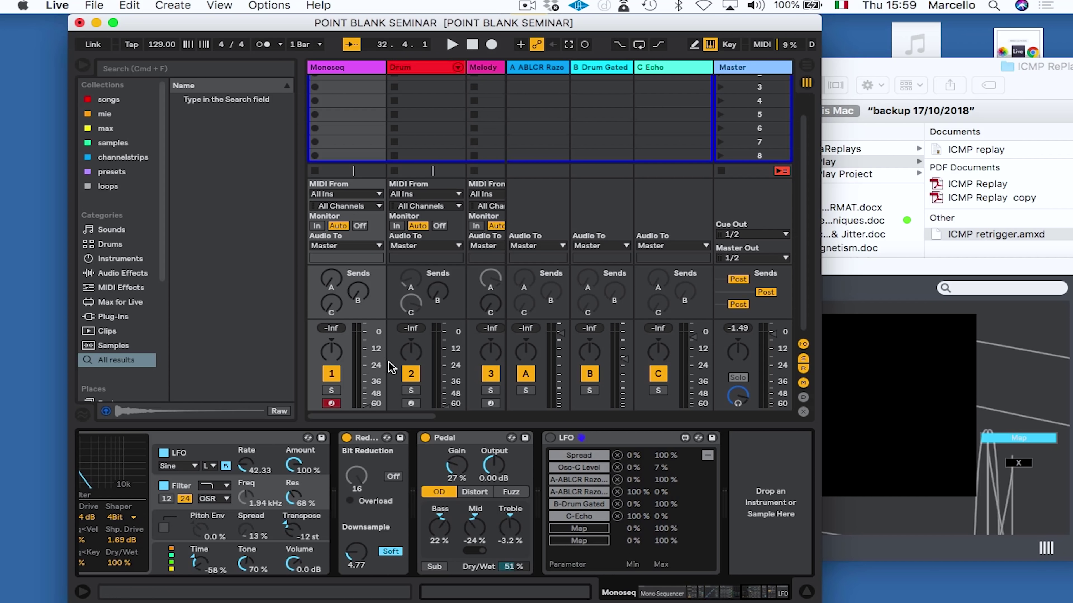
# Lower the Monoseq track's volume to just below the 12 dB mark and show the start of its device chain.
pyautogui.click(358, 351)
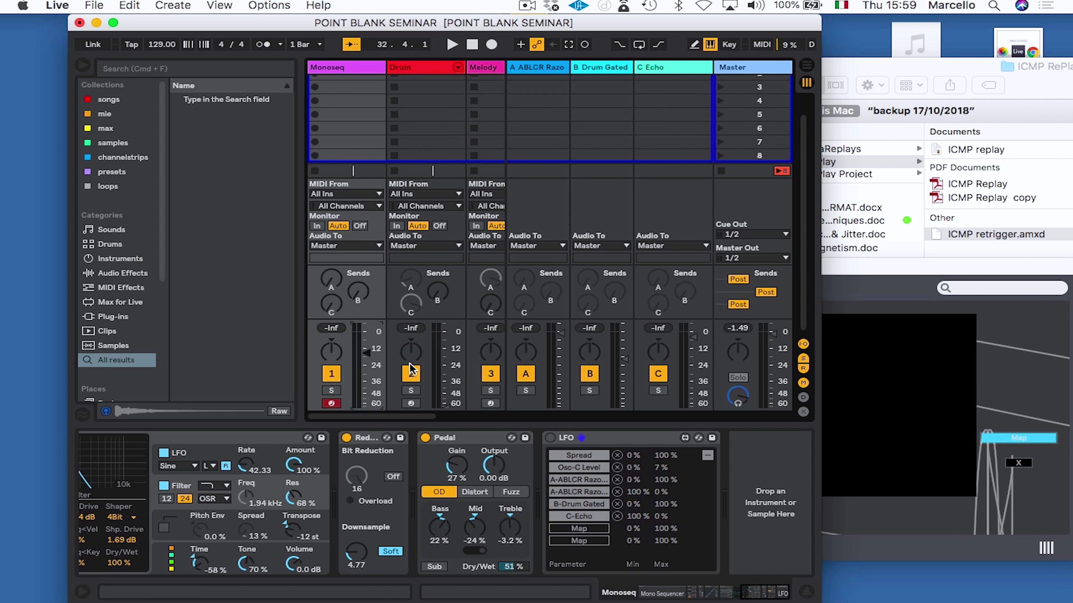
pyautogui.hscroll(5, 412, 368)
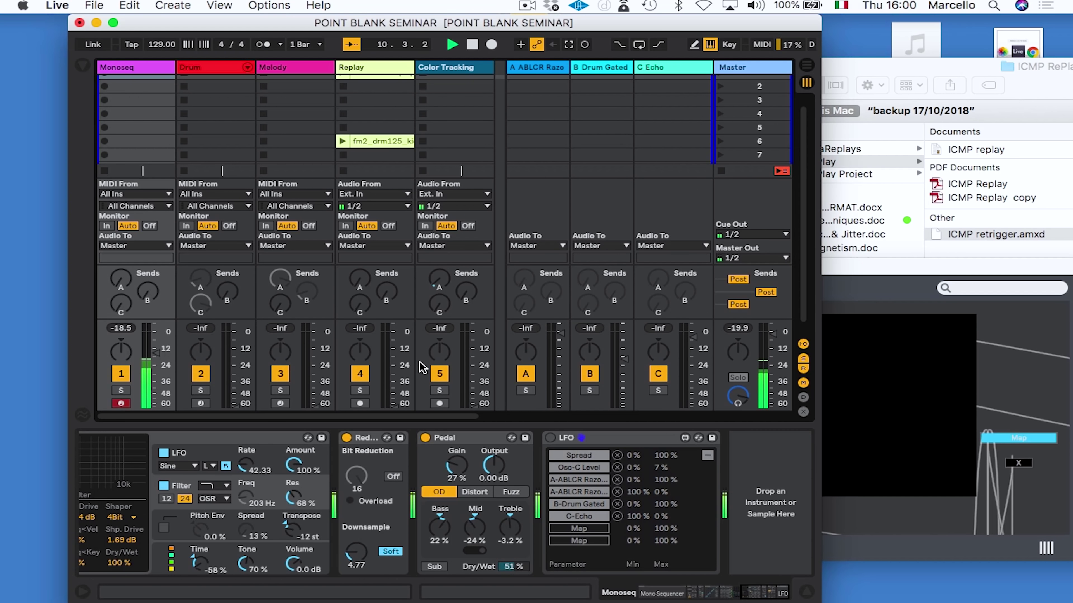
pyautogui.press('Up')
pyautogui.hscroll(-10, 400, 500)
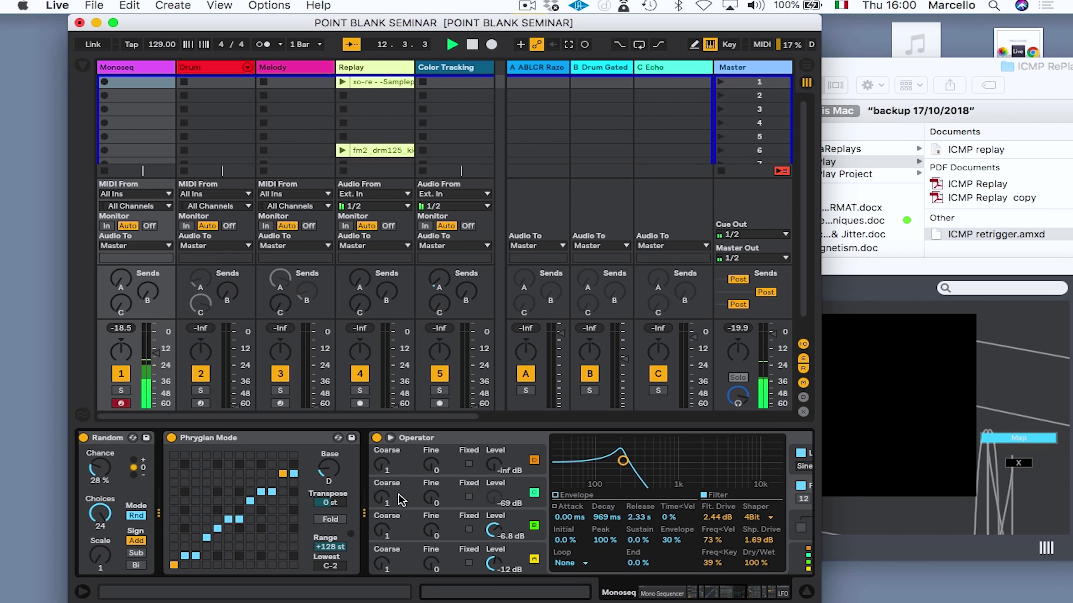